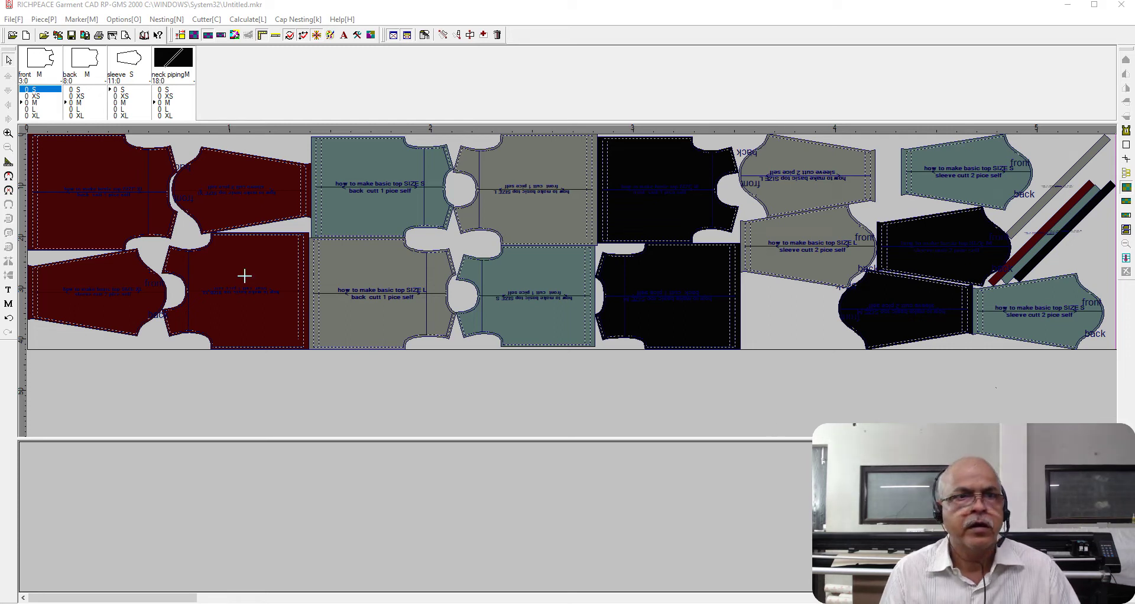
# Start a new marker, bringing up Marker Definitions with 42 inch width, 50 m length and 1 ply
pyautogui.click(26, 35)
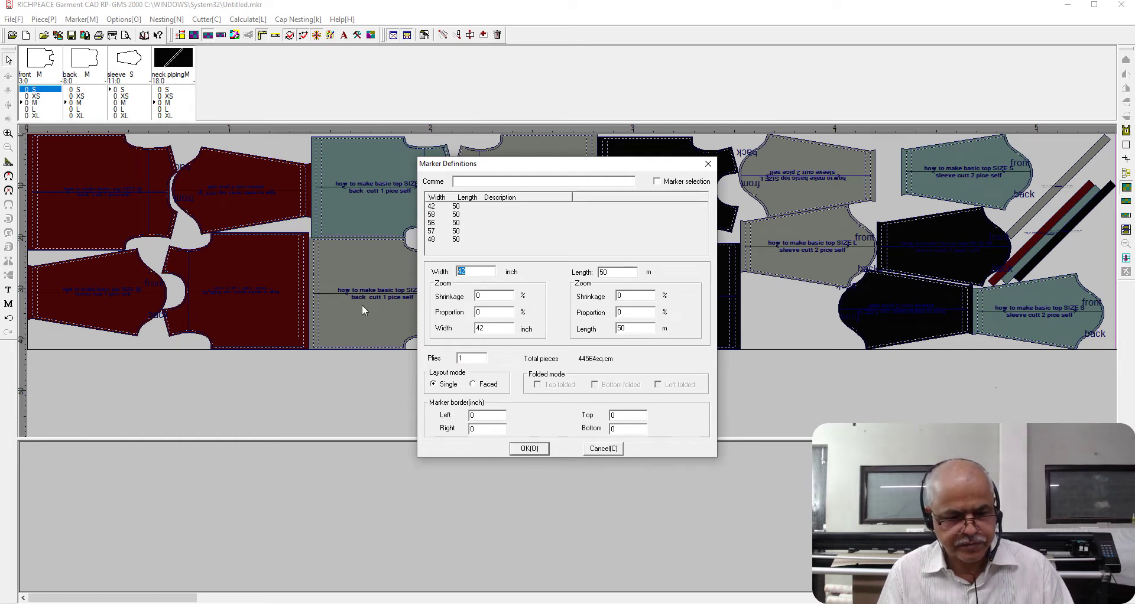
pyautogui.write('42')
# Accept the 42-inch marker definitions and discard changes to the old marker
pyautogui.click(465, 272)
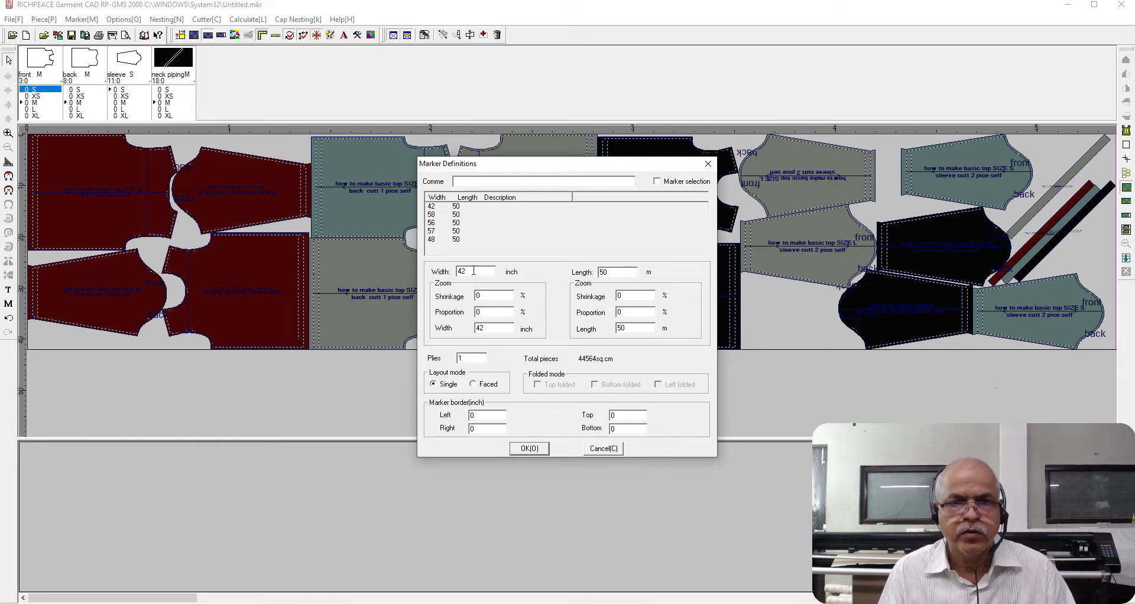
pyautogui.click(530, 450)
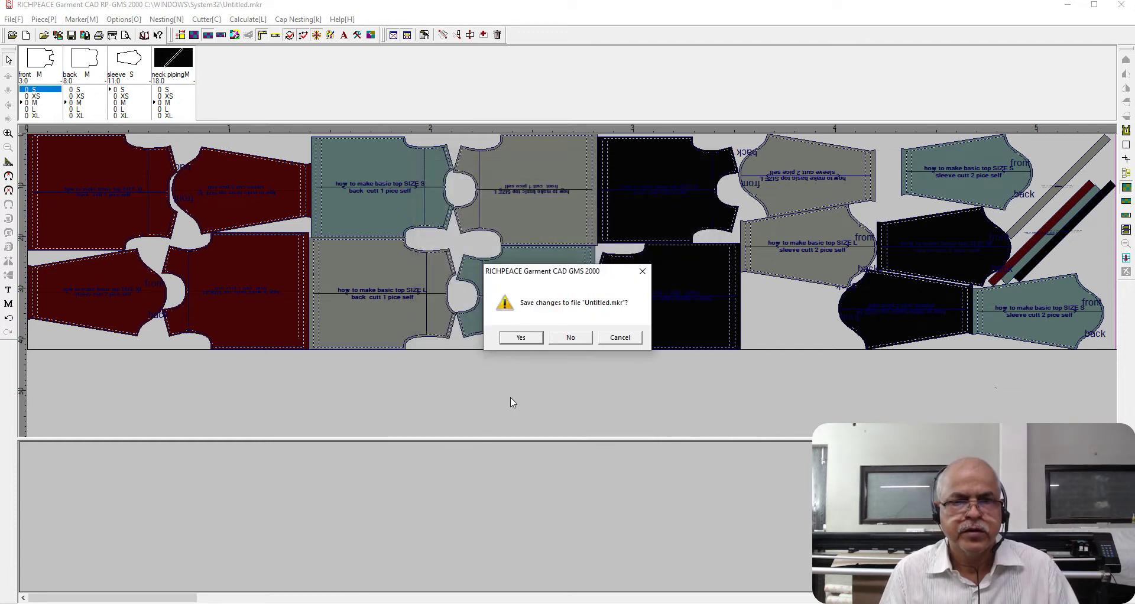
pyautogui.click(571, 338)
# Load the pattern file 'how to make basic top.ptn' into the marker order
pyautogui.click(548, 245)
pyautogui.click(449, 279)
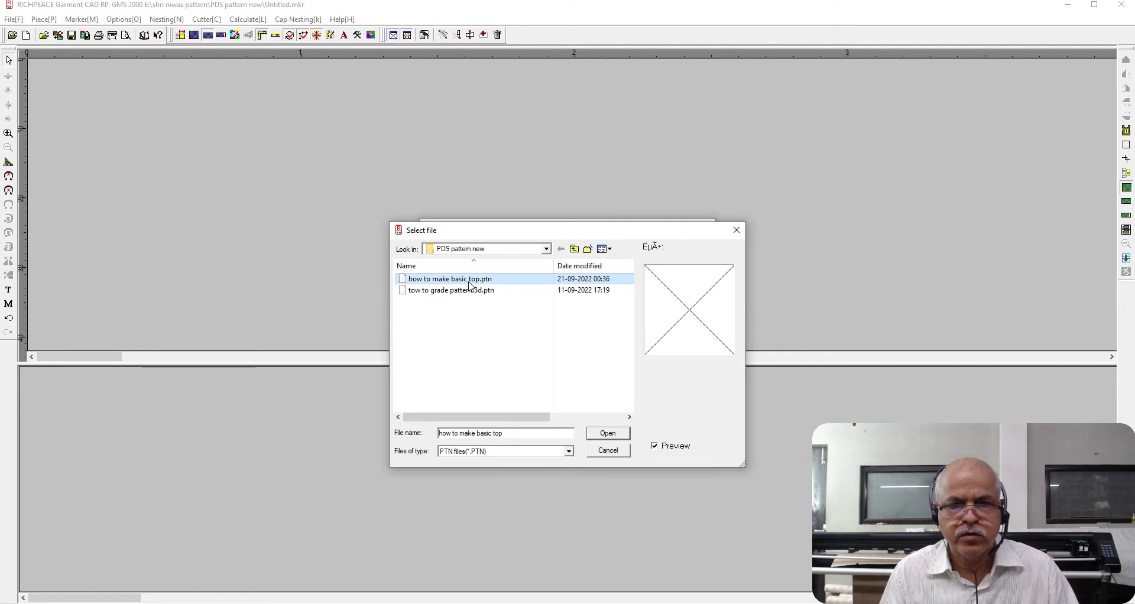
pyautogui.click(613, 437)
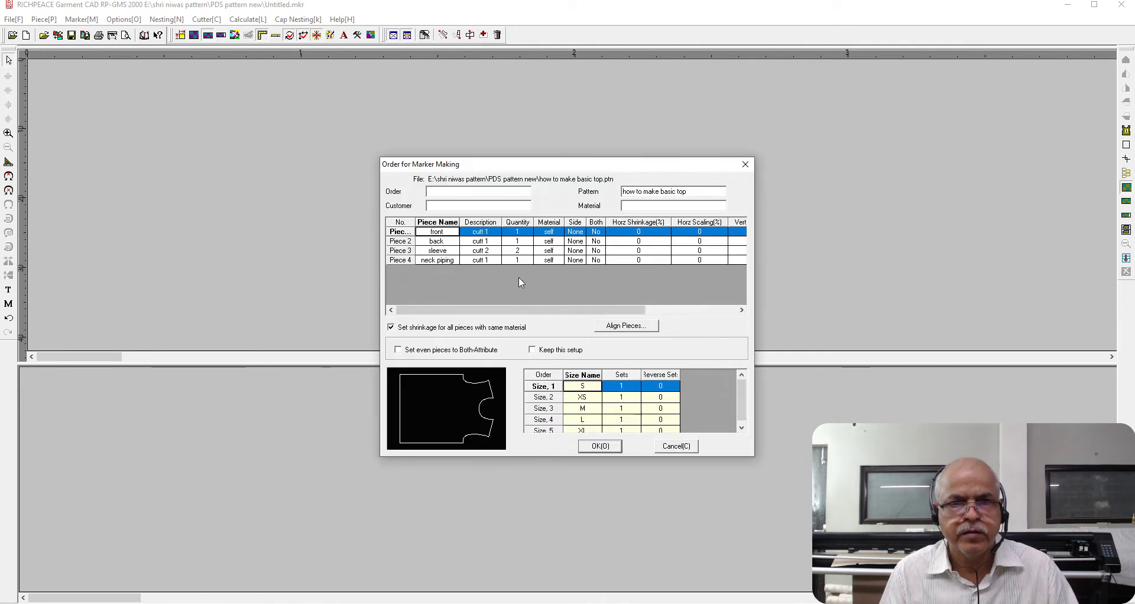
# Set size XS to 0 sets, keep S, M, L, XL at one set, and confirm
pyautogui.click(628, 391)
pyautogui.click(632, 401)
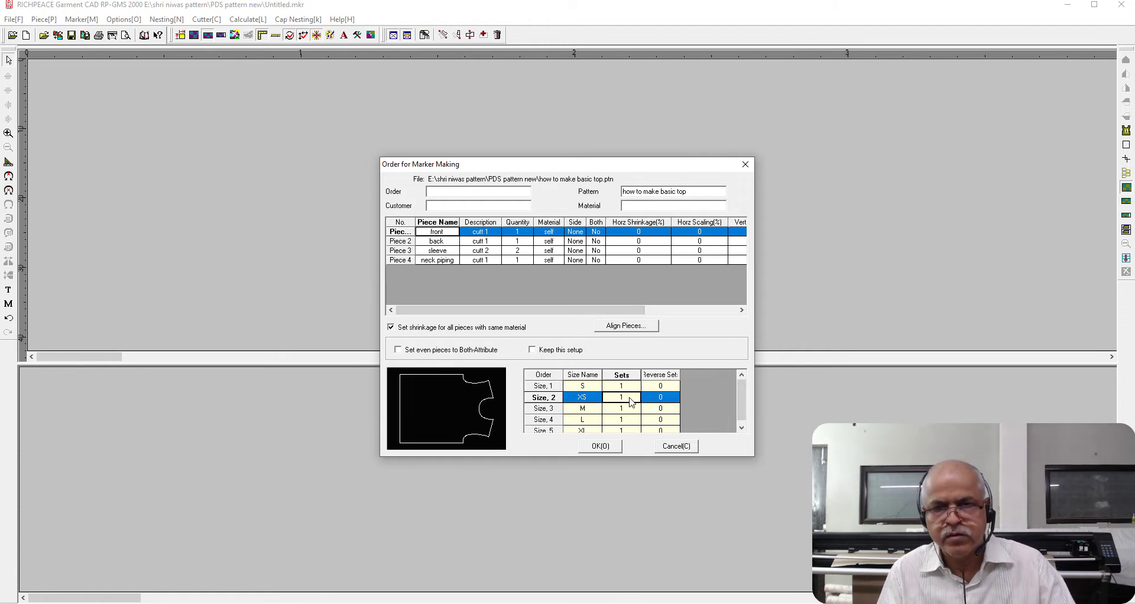
pyautogui.write('0')
pyautogui.moveTo(739, 402); pyautogui.dragTo(622, 391)
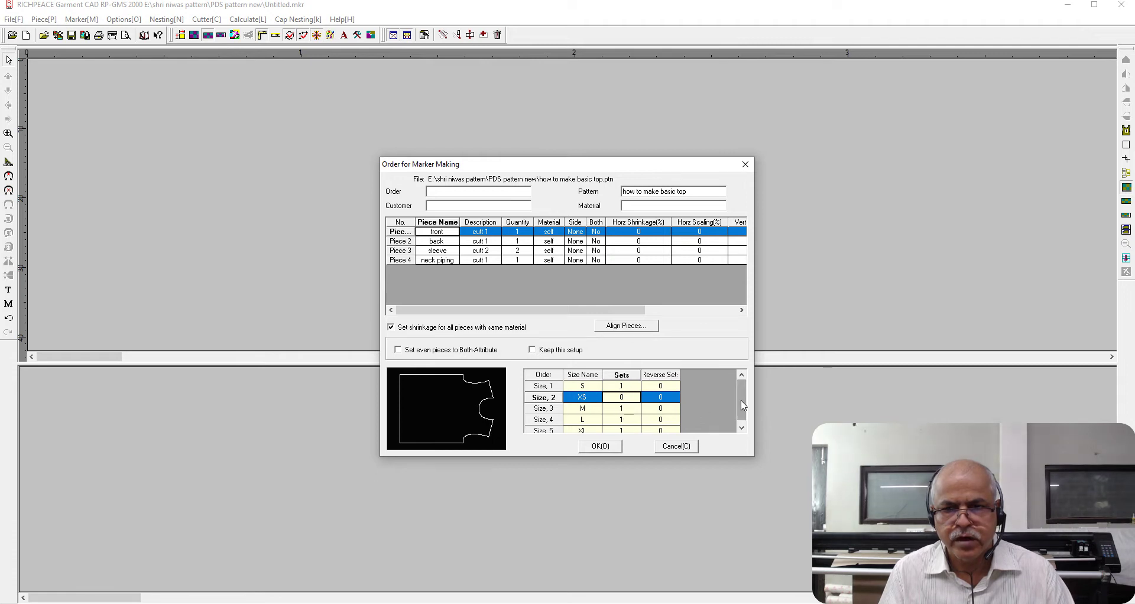
pyautogui.moveTo(742, 396); pyautogui.dragTo(742, 409)
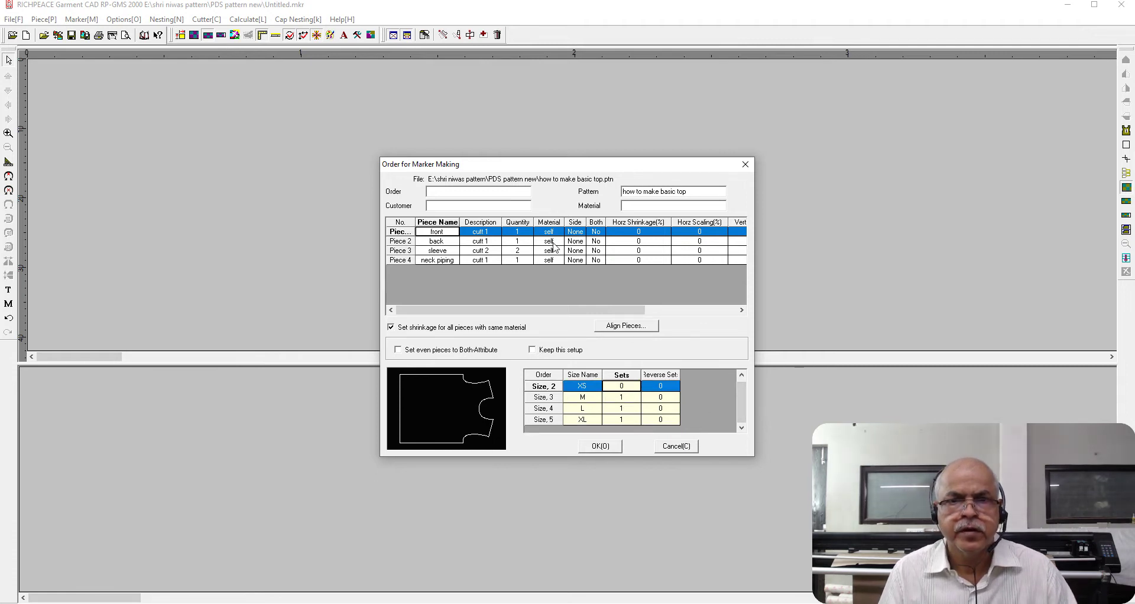
pyautogui.click(601, 446)
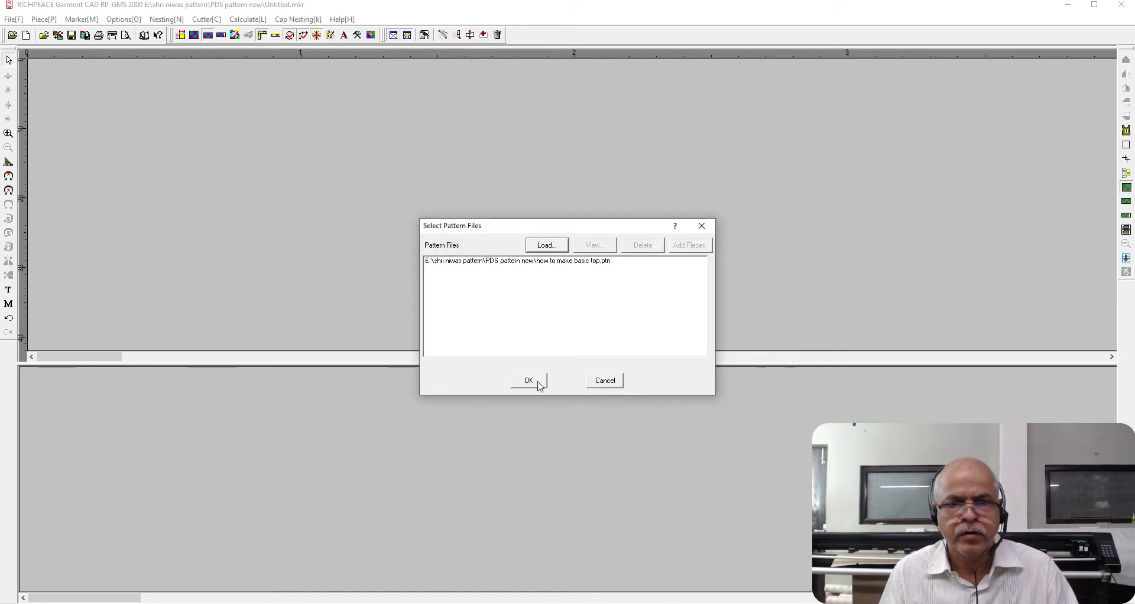
pyautogui.click(529, 380)
# In Piece Info's Total Piece Info, give all pieces a 0.3 virtual border on every side
pyautogui.click(39, 20)
pyautogui.click(62, 32)
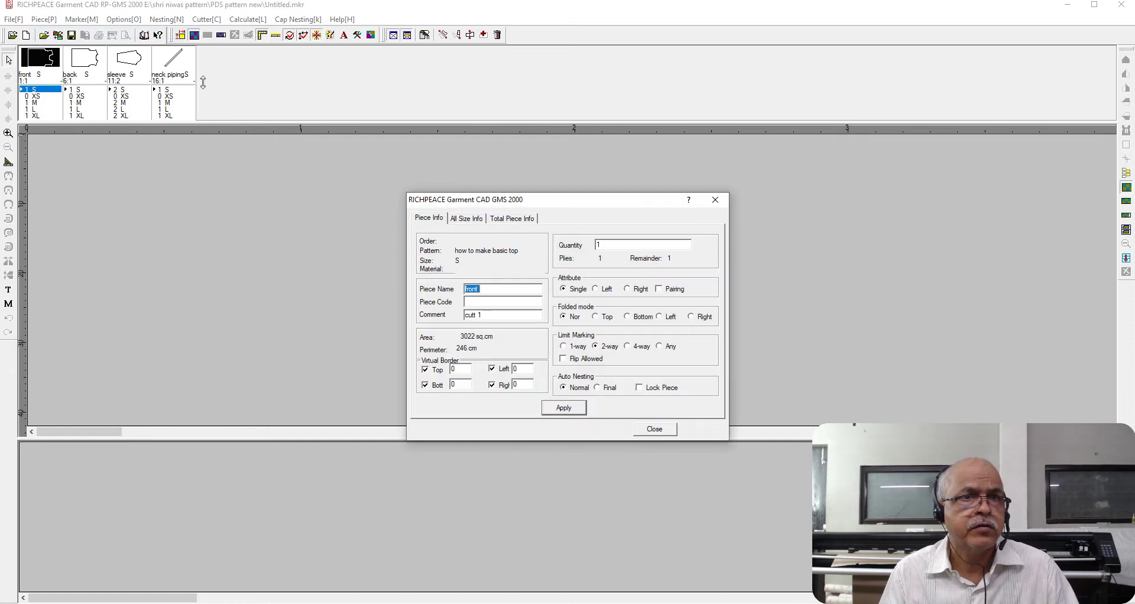
pyautogui.click(507, 219)
pyautogui.write('.')
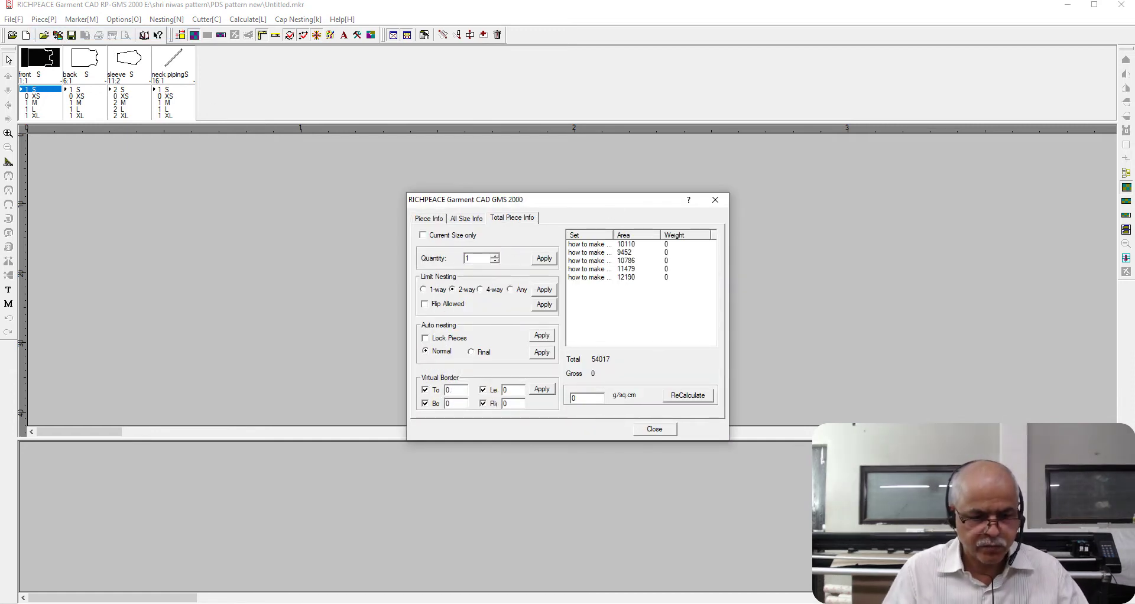
pyautogui.write('.3')
pyautogui.click(516, 404)
pyautogui.write('.3')
pyautogui.click(514, 390)
pyautogui.write('.3')
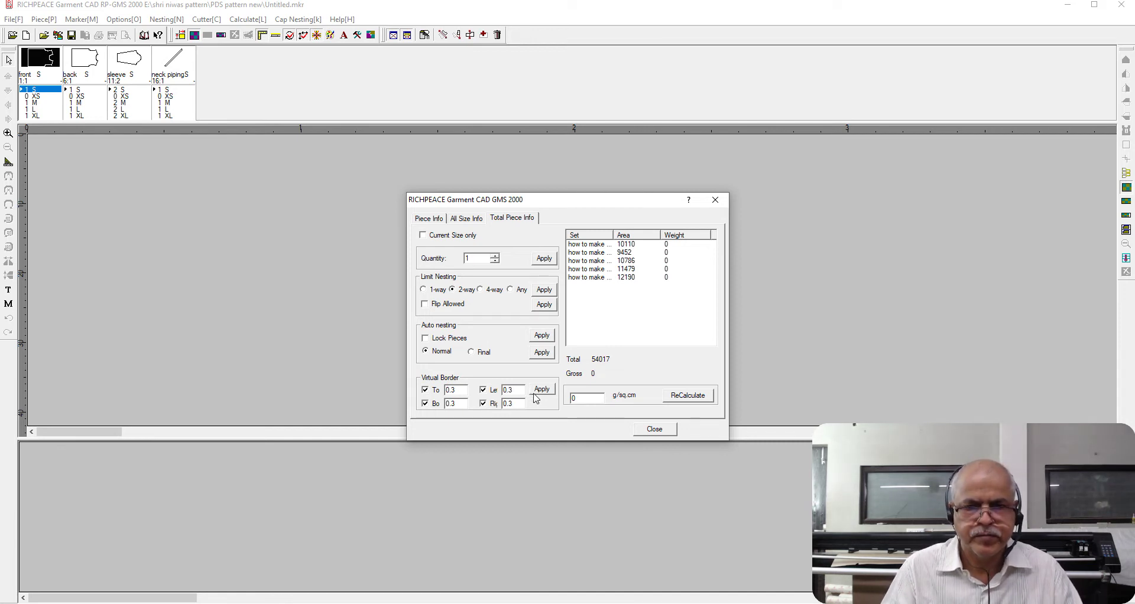
pyautogui.click(675, 430)
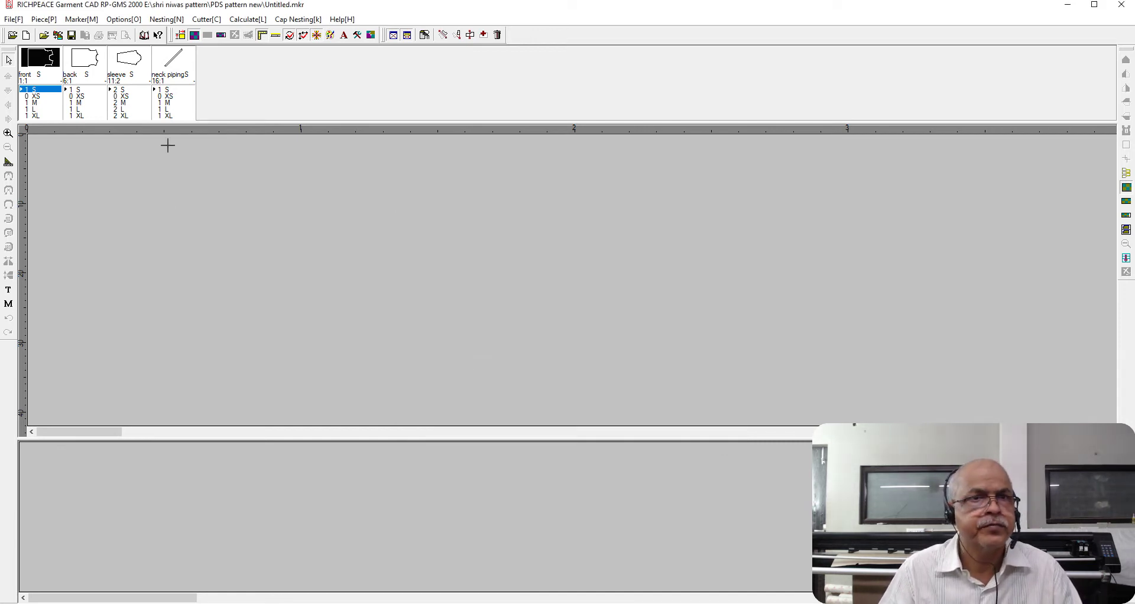
pyautogui.click(161, 19)
# Run Fast Auto Nesting, dismiss the 4-set 74.00% efficiency summary, and view the whole marker
pyautogui.click(188, 45)
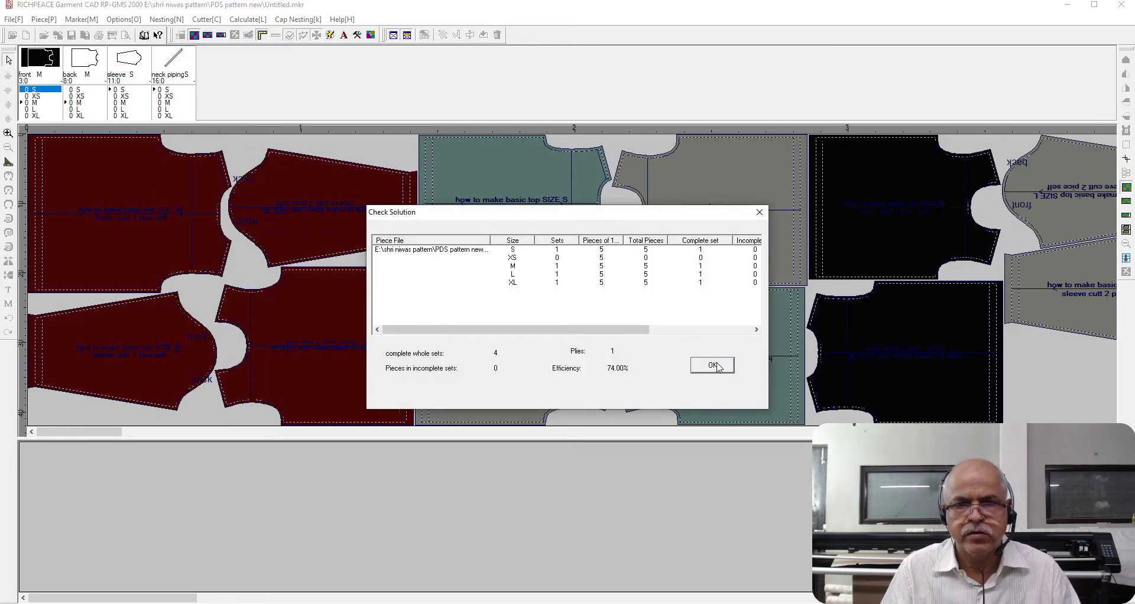
pyautogui.click(715, 365)
pyautogui.moveTo(73, 434)
pyautogui.mouseDown()
pyautogui.moveTo(75, 451)
pyautogui.moveTo(56, 446)
pyautogui.mouseUp()
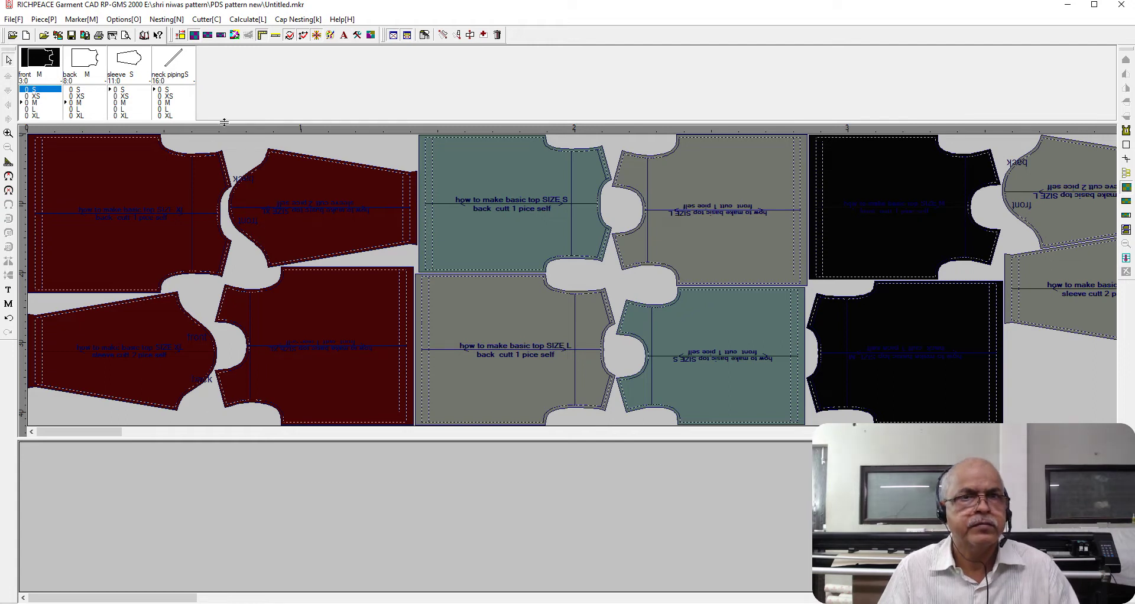
pyautogui.click(219, 34)
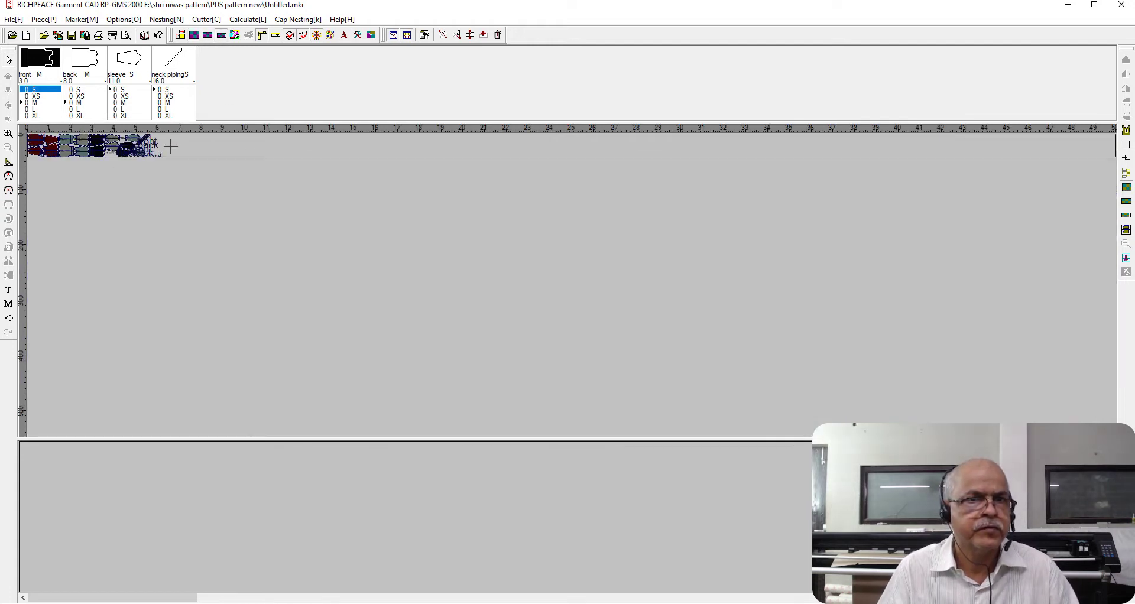
# Box-select the nested pieces and return them to the piece window with Delete
pyautogui.moveTo(168, 138); pyautogui.dragTo(64, 167)
pyautogui.press('Delete')
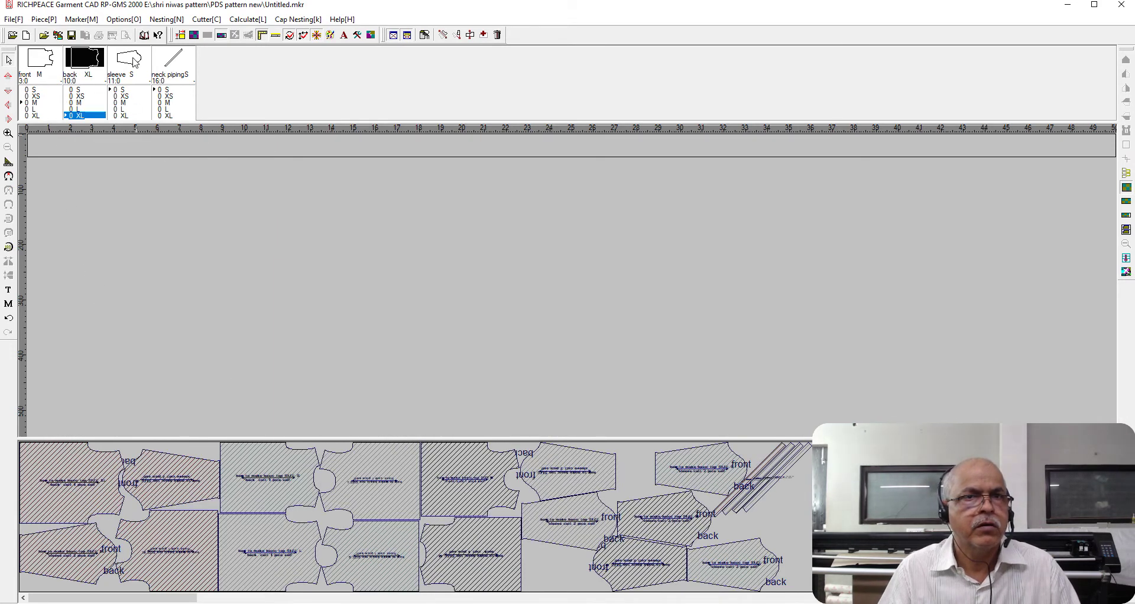
pyautogui.click(194, 36)
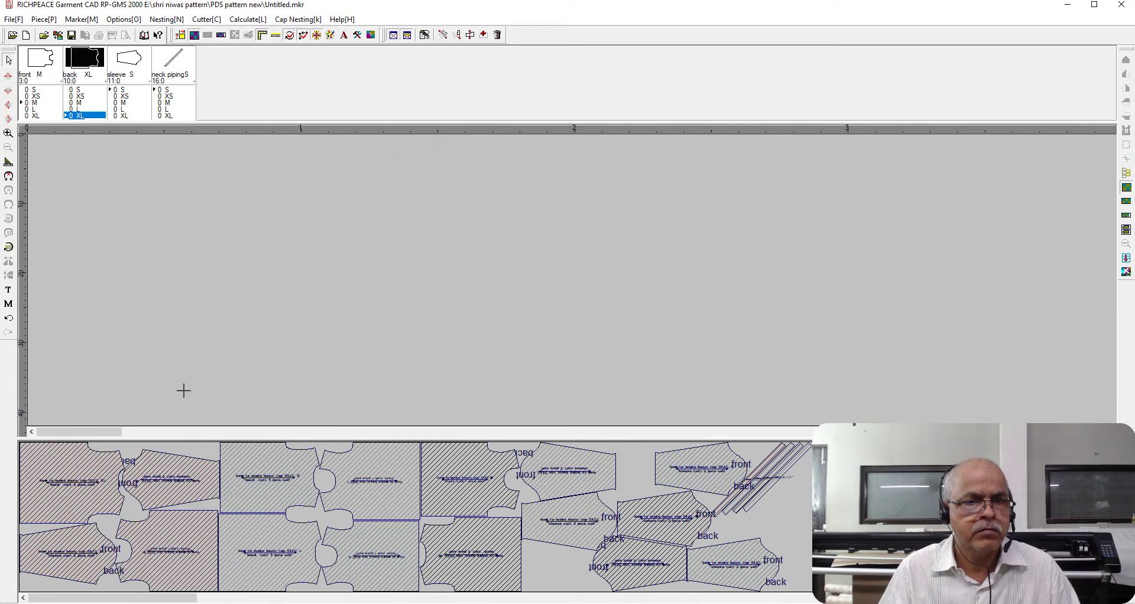
# Drag all the pieces back into the marker as one block, then select and remove them again
pyautogui.moveTo(87, 469); pyautogui.dragTo(253, 304)
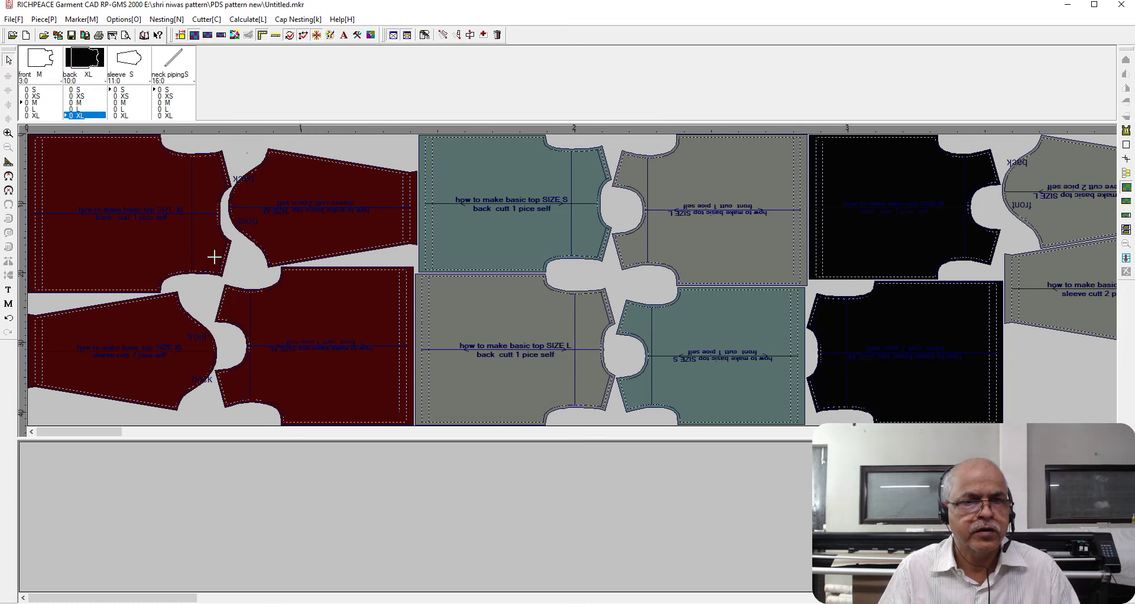
pyautogui.click(207, 35)
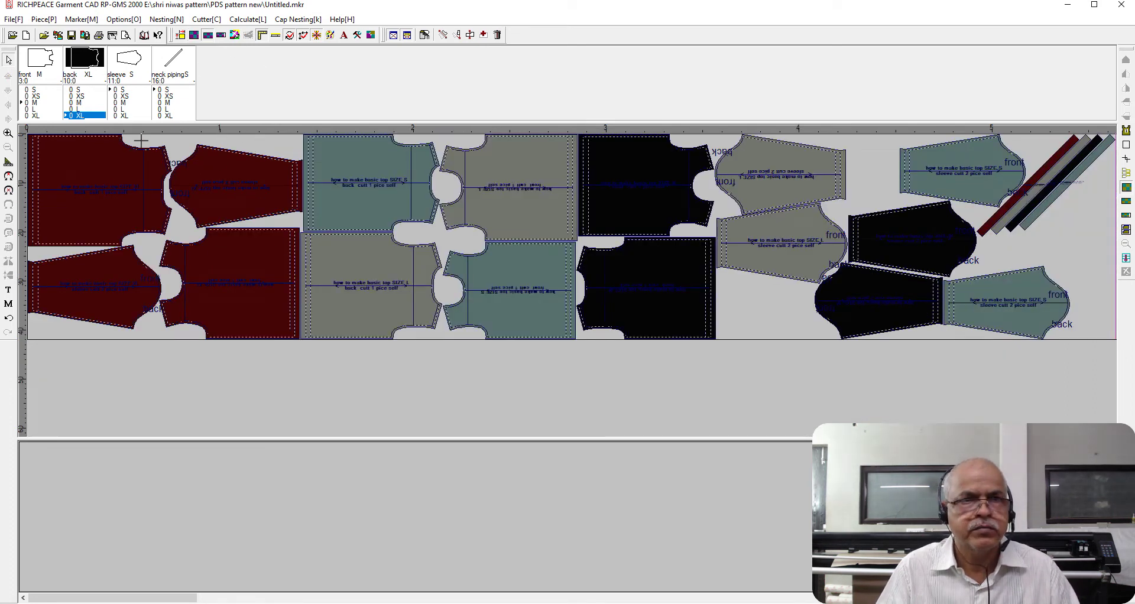
pyautogui.moveTo(139, 138); pyautogui.dragTo(1066, 330)
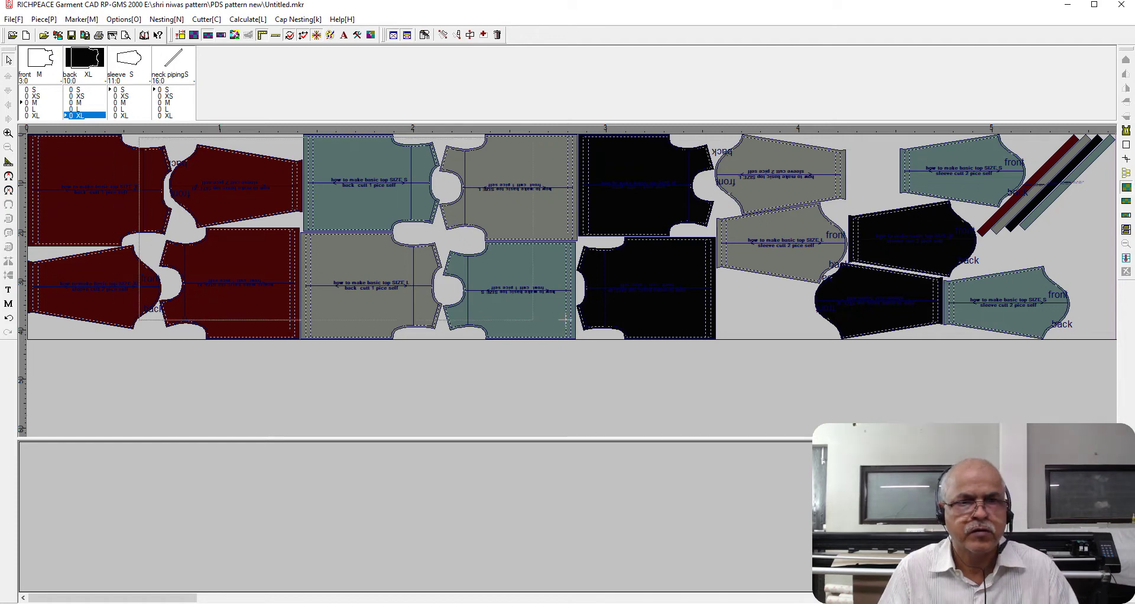
pyautogui.press('Delete')
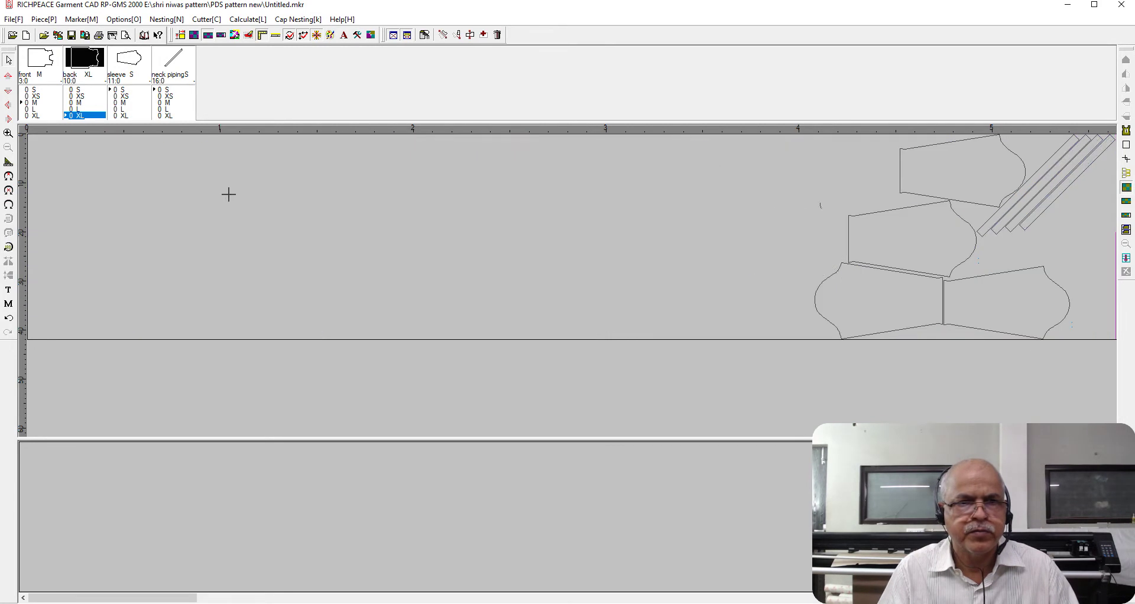
# Nest the XL back and XL front pieces side by side at the marker's left edge
pyautogui.moveTo(717, 190); pyautogui.dragTo(793, 196)
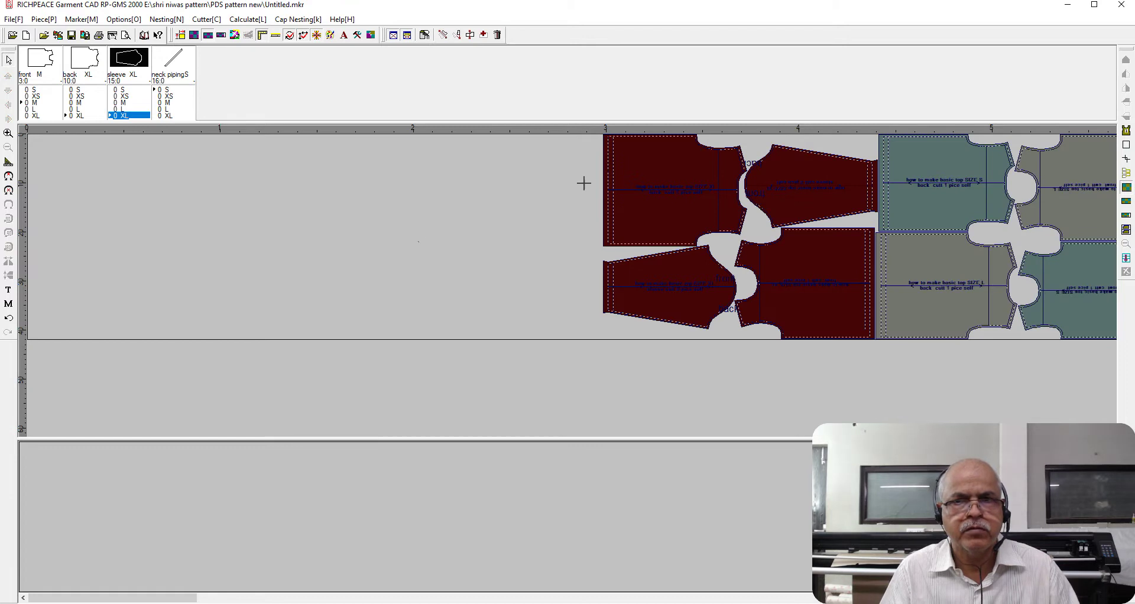
pyautogui.click(583, 184)
pyautogui.click(308, 258)
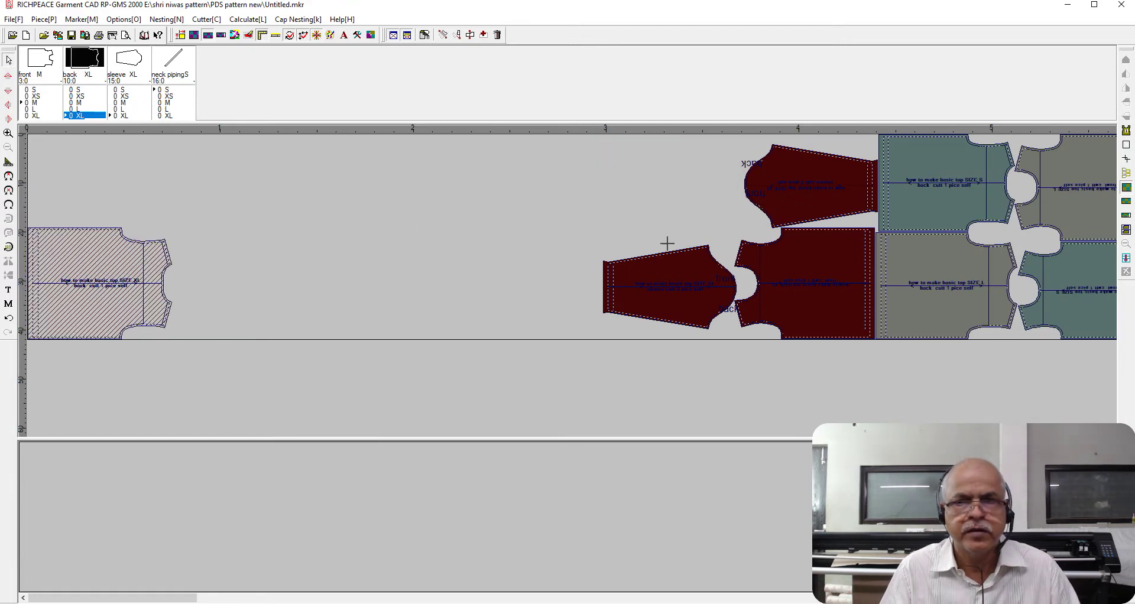
pyautogui.click(807, 259)
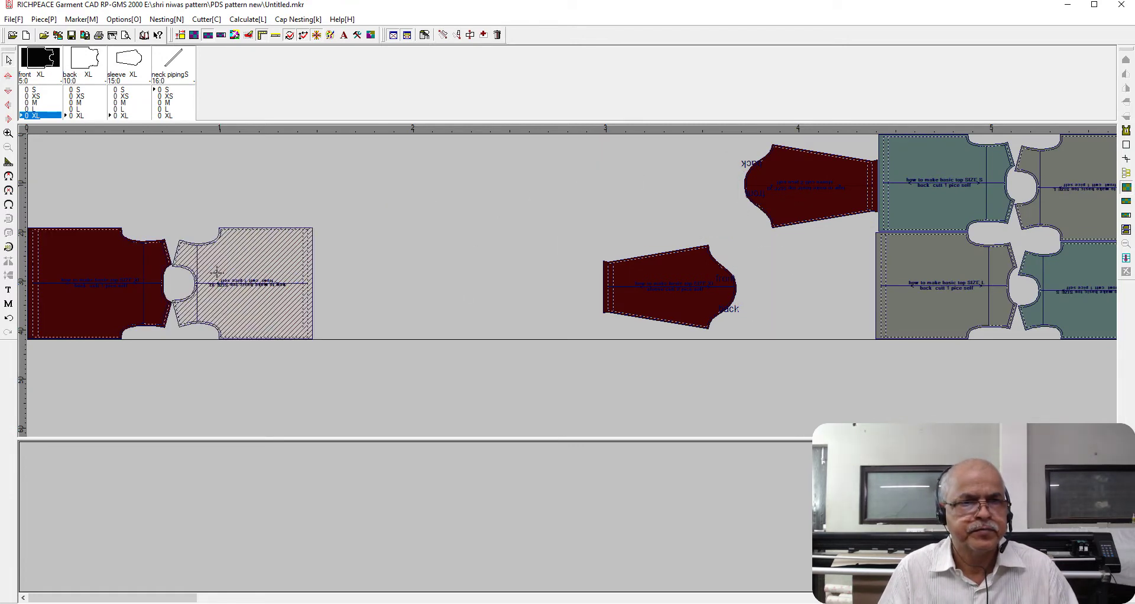
pyautogui.click(131, 281)
pyautogui.click(374, 285)
pyautogui.click(355, 224)
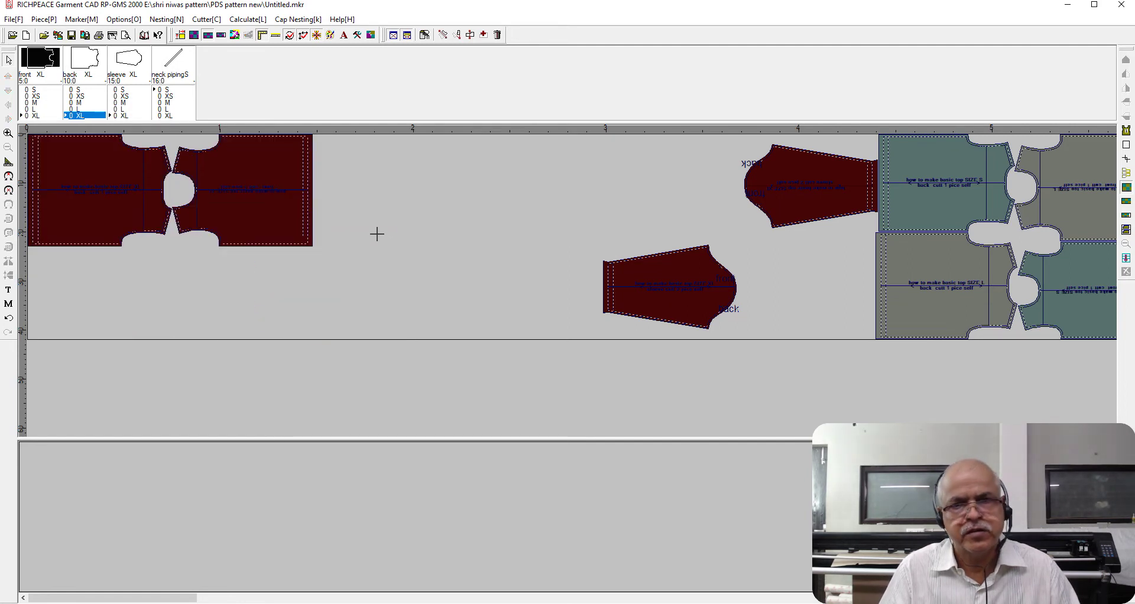
# Place both XL sleeves, the S back, and the L back and front at the marker start
pyautogui.click(703, 292)
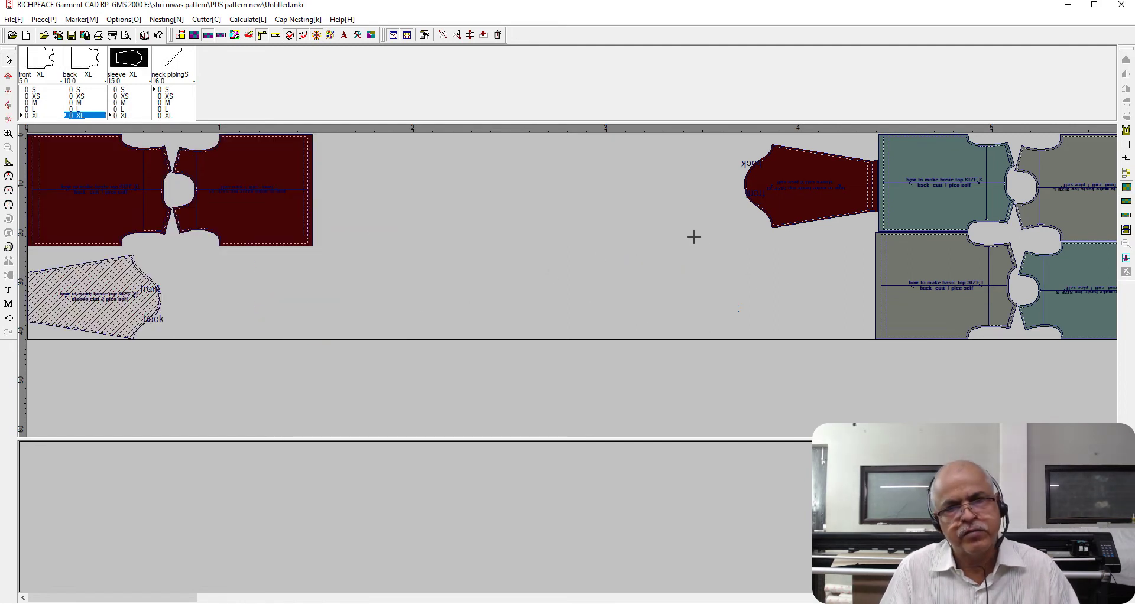
pyautogui.click(781, 189)
pyautogui.click(936, 260)
pyautogui.click(944, 174)
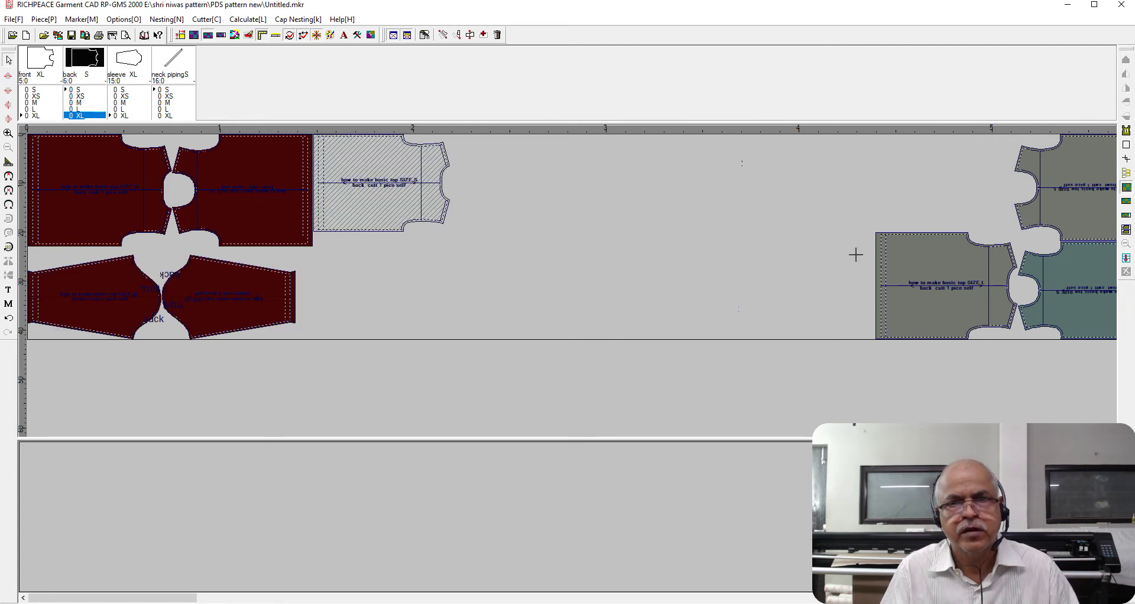
pyautogui.click(1032, 287)
pyautogui.click(940, 269)
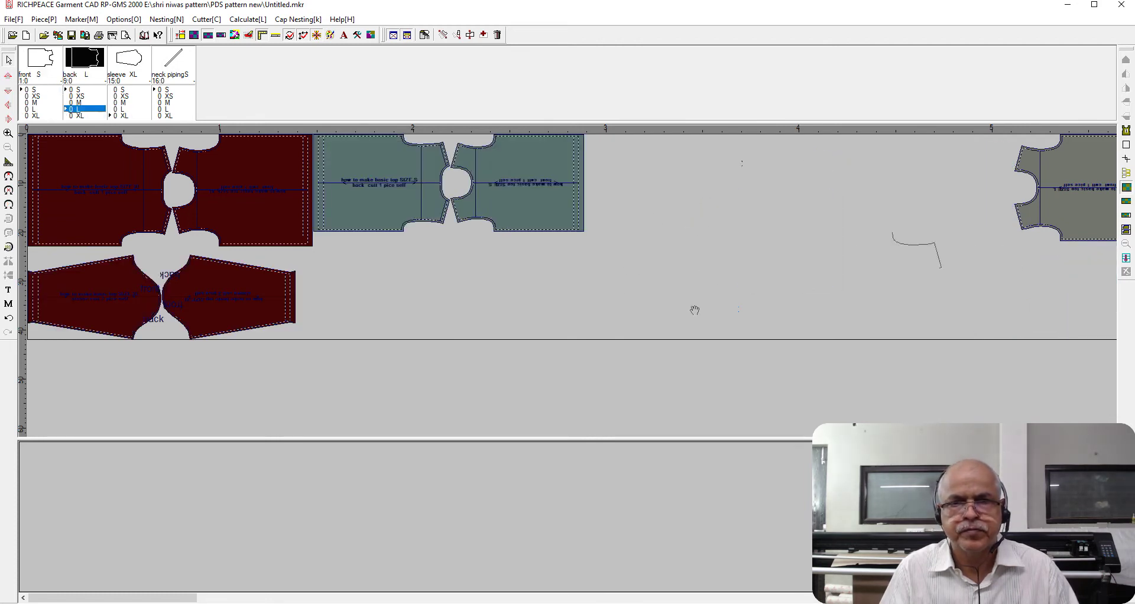
pyautogui.click(349, 332)
pyautogui.click(1041, 195)
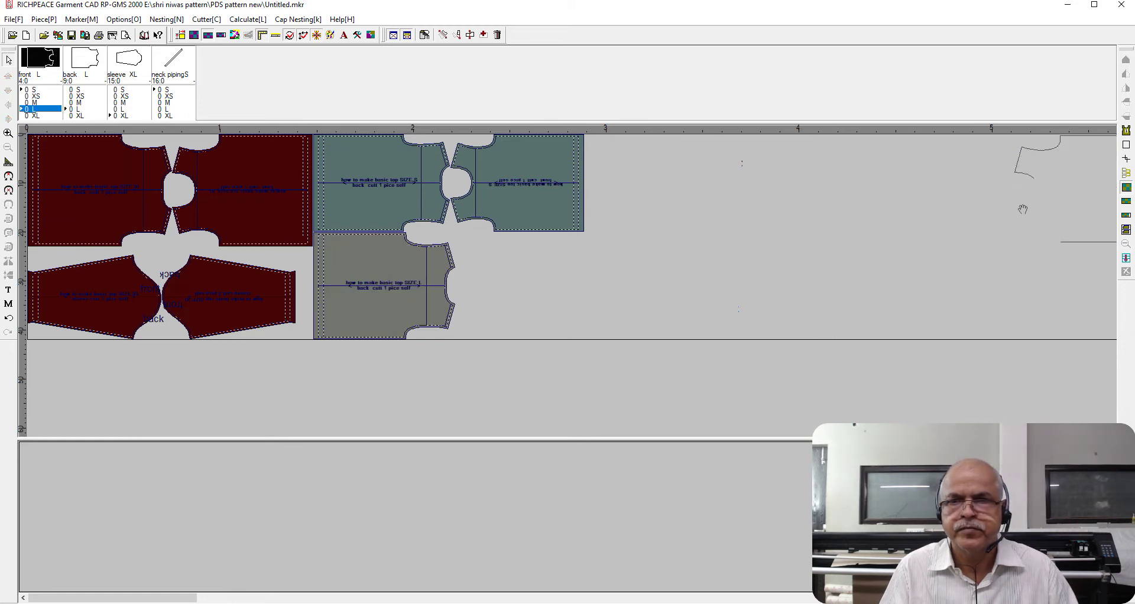
pyautogui.click(634, 287)
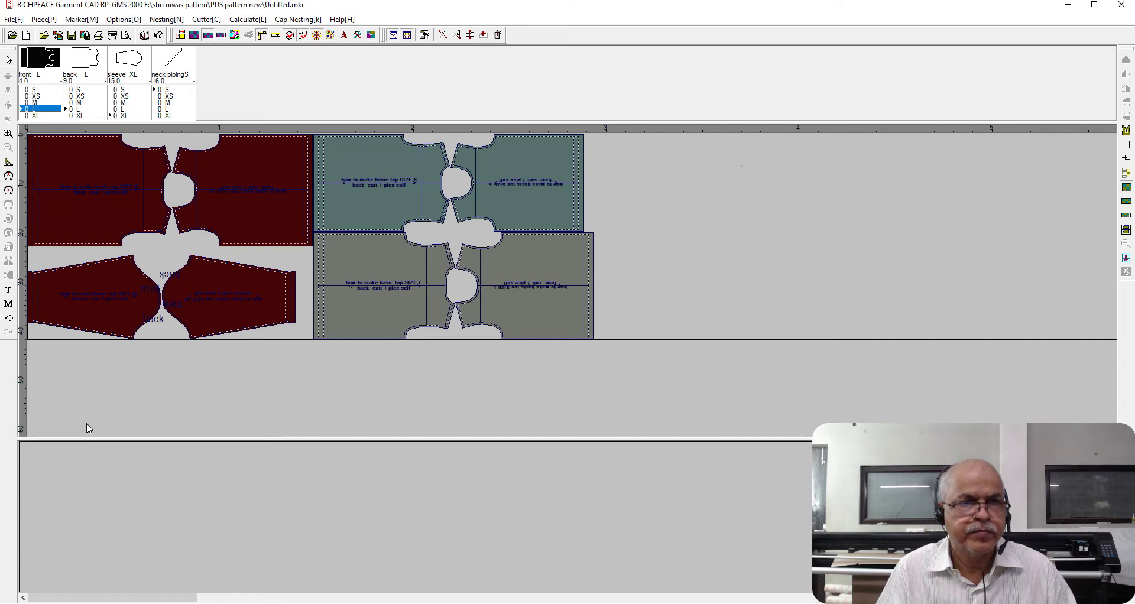
# Move the M front and back and both L sleeves to the marker's left side
pyautogui.click(208, 35)
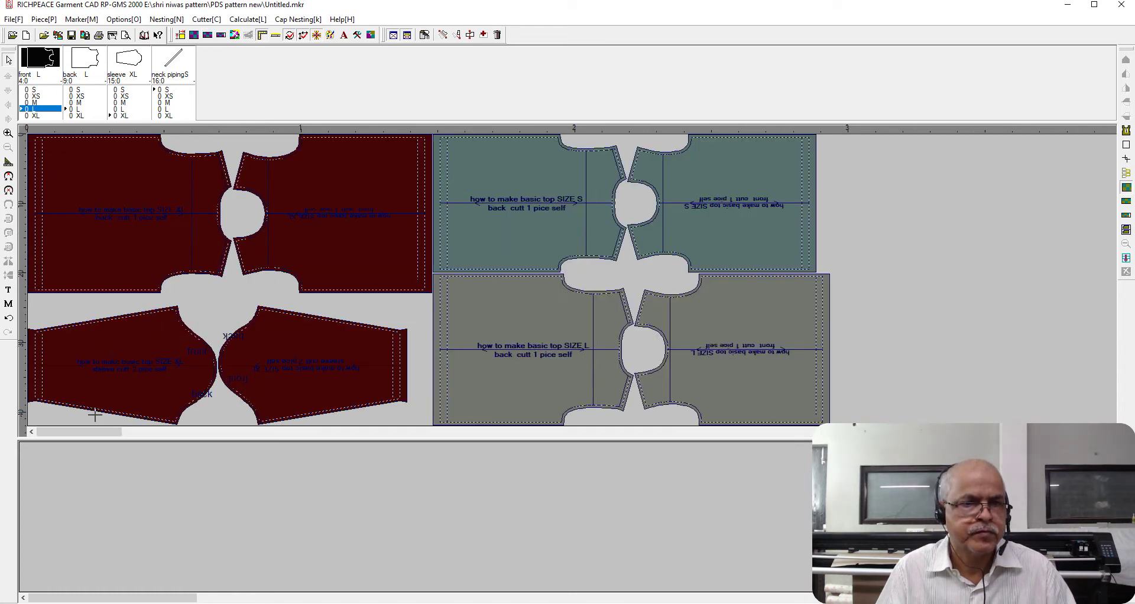
pyautogui.moveTo(91, 435); pyautogui.dragTo(165, 445)
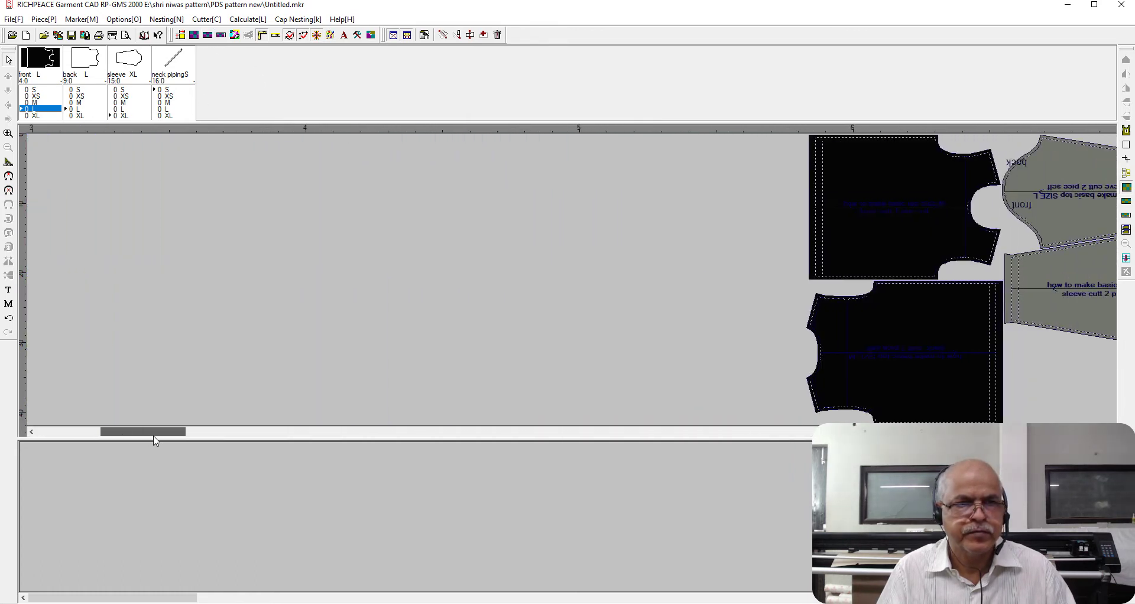
pyautogui.moveTo(722, 249); pyautogui.dragTo(575, 198)
pyautogui.moveTo(727, 348); pyautogui.dragTo(603, 344)
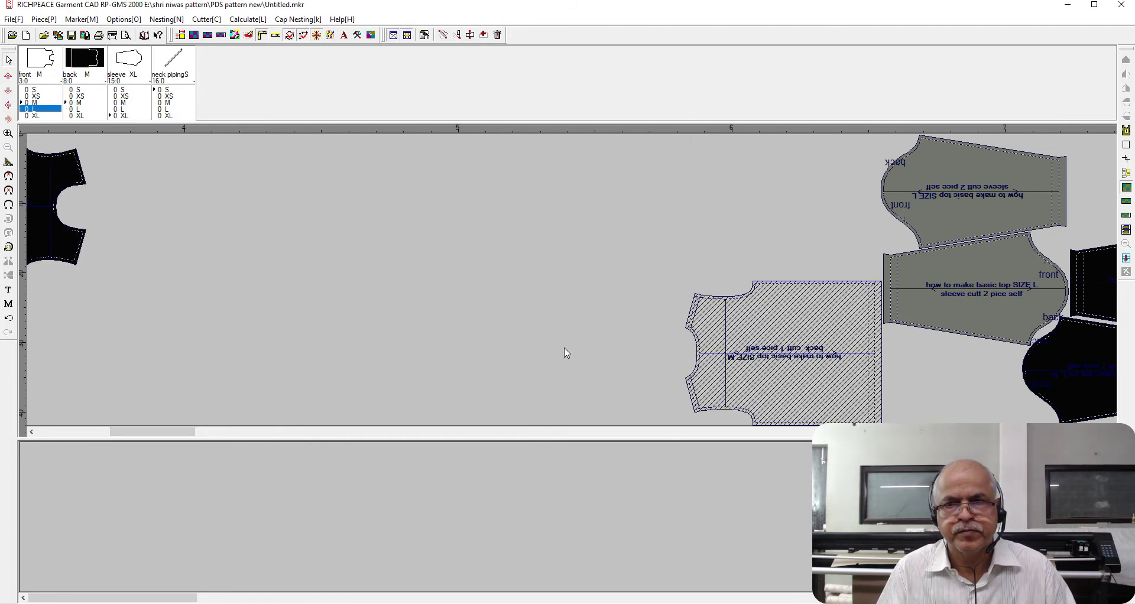
pyautogui.click(992, 256)
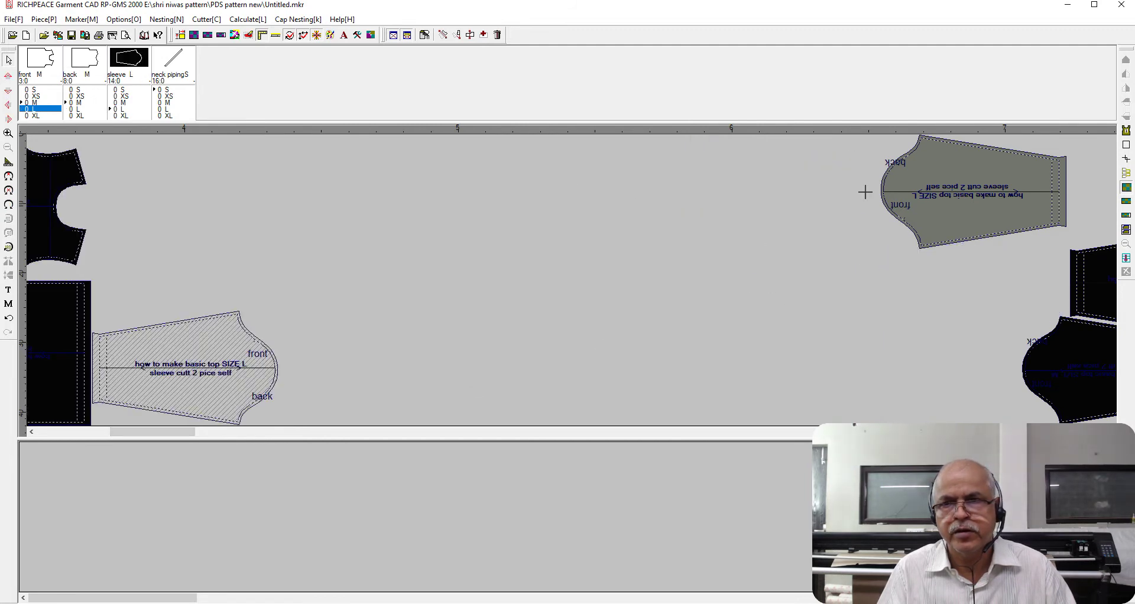
pyautogui.click(933, 210)
pyautogui.click(200, 432)
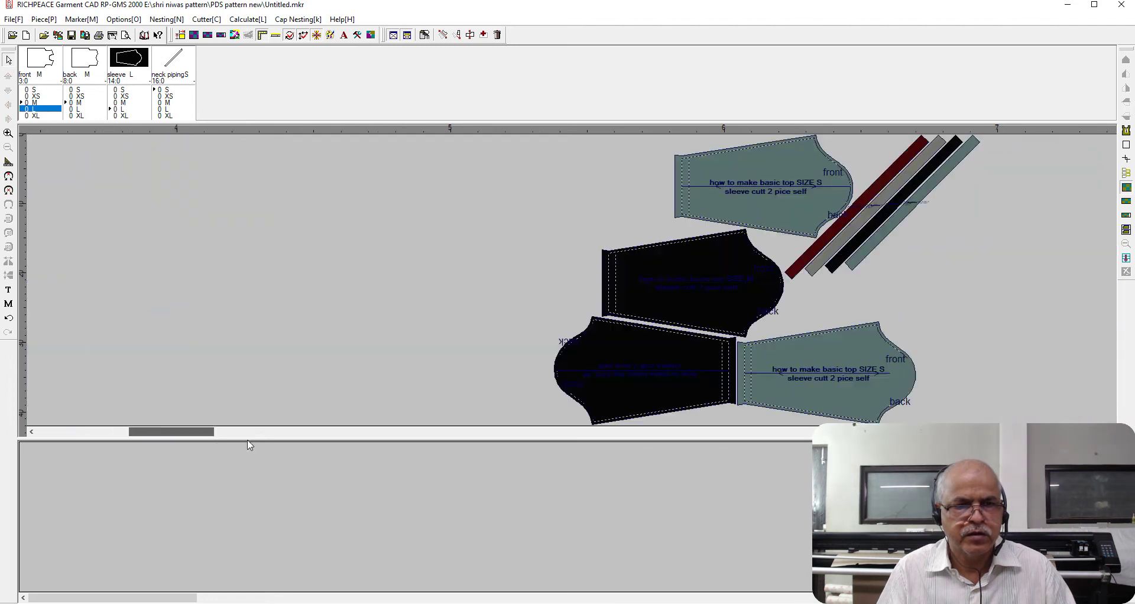
# Send both S sleeves and the four neck piping strips to the marker start
pyautogui.click(249, 432)
pyautogui.click(358, 398)
pyautogui.click(427, 284)
pyautogui.click(392, 170)
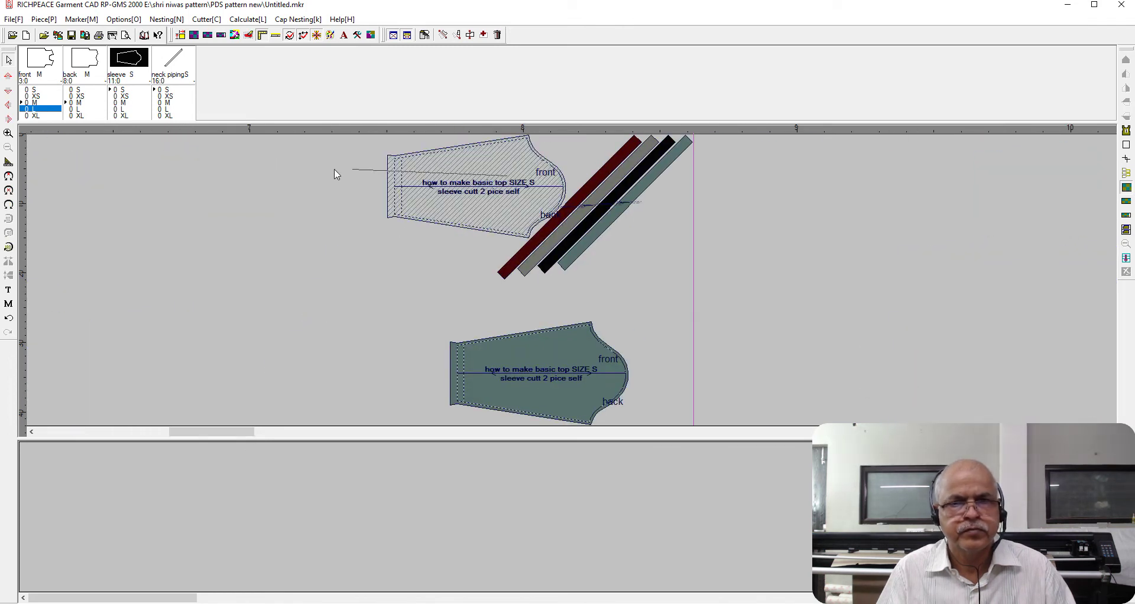
pyautogui.click(610, 357)
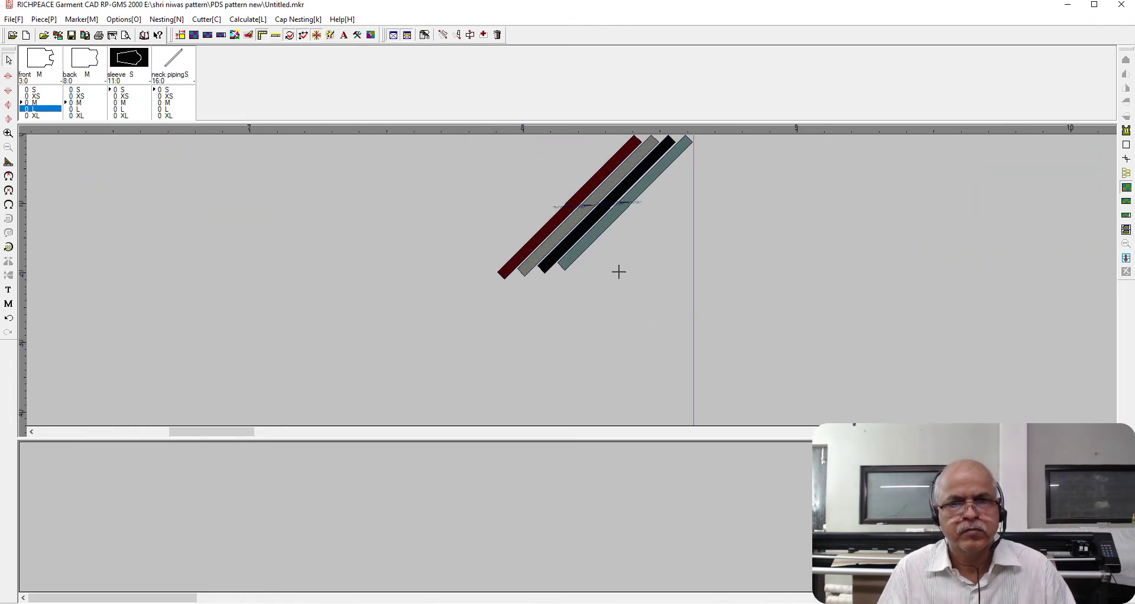
pyautogui.moveTo(520, 183); pyautogui.dragTo(671, 307)
pyautogui.click(267, 312)
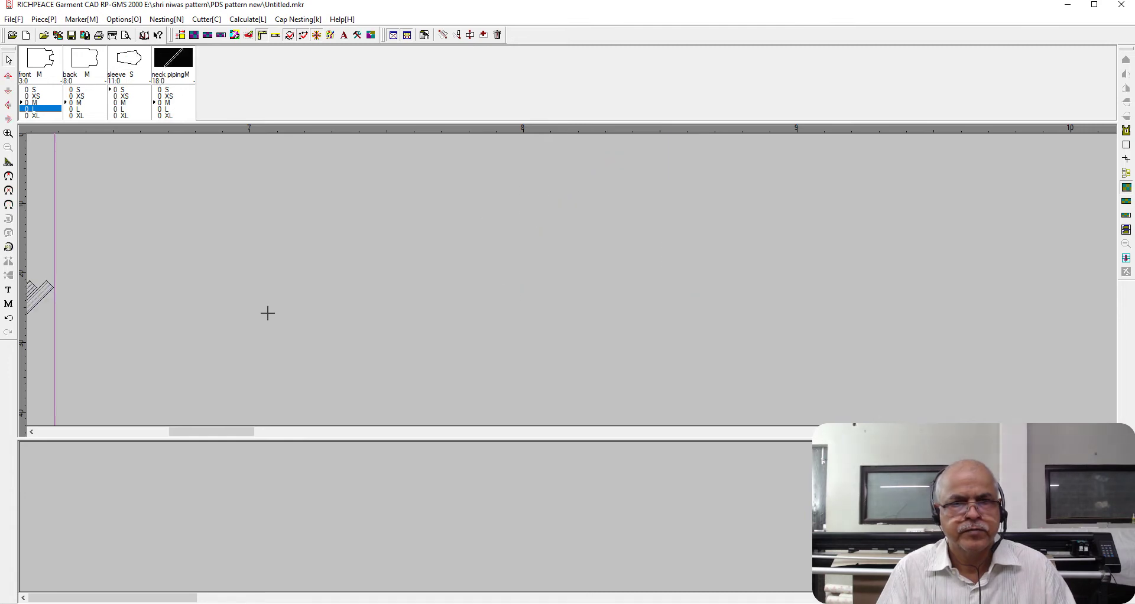
pyautogui.moveTo(229, 432)
pyautogui.mouseDown()
pyautogui.moveTo(130, 437)
pyautogui.moveTo(165, 444)
pyautogui.mouseUp()
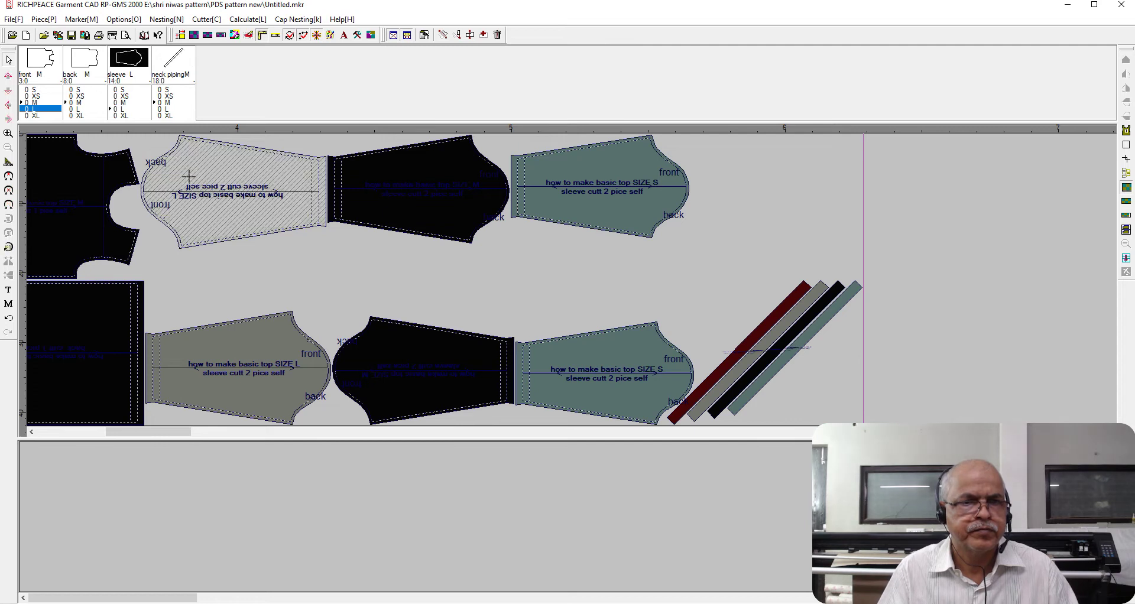
# Reposition the bottom L sleeve and nest the M sleeve in the middle gap
pyautogui.click(229, 398)
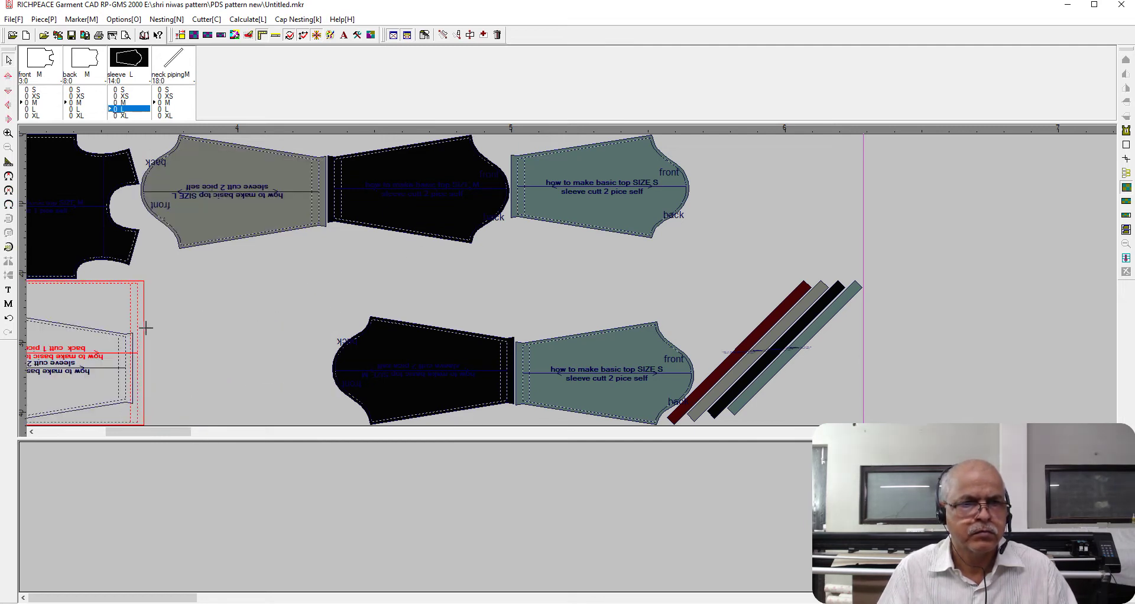
pyautogui.moveTo(116, 374); pyautogui.dragTo(408, 377)
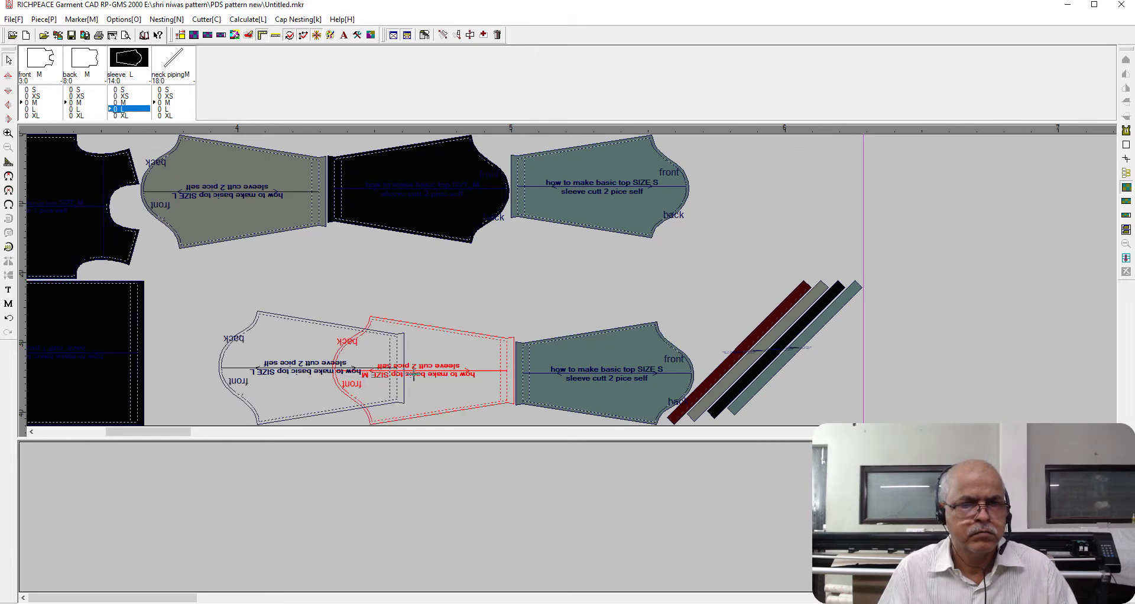
pyautogui.click(408, 377)
pyautogui.click(432, 169)
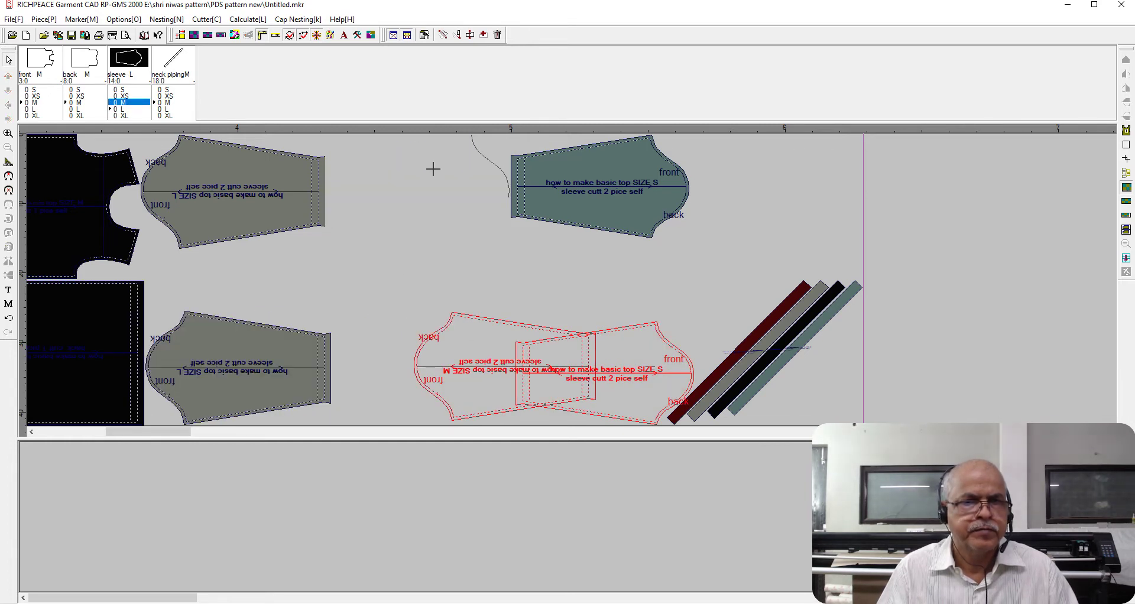
pyautogui.click(405, 261)
pyautogui.click(532, 195)
# Fit the S sleeve into the gap and slide the four piping strips against the sleeves
pyautogui.click(494, 173)
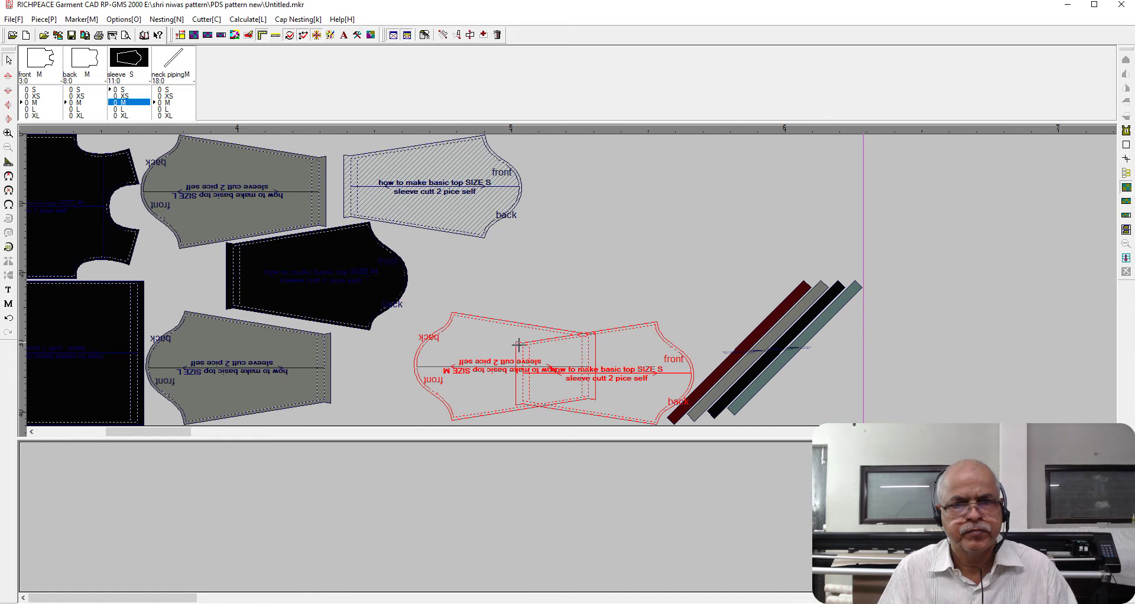
pyautogui.click(609, 331)
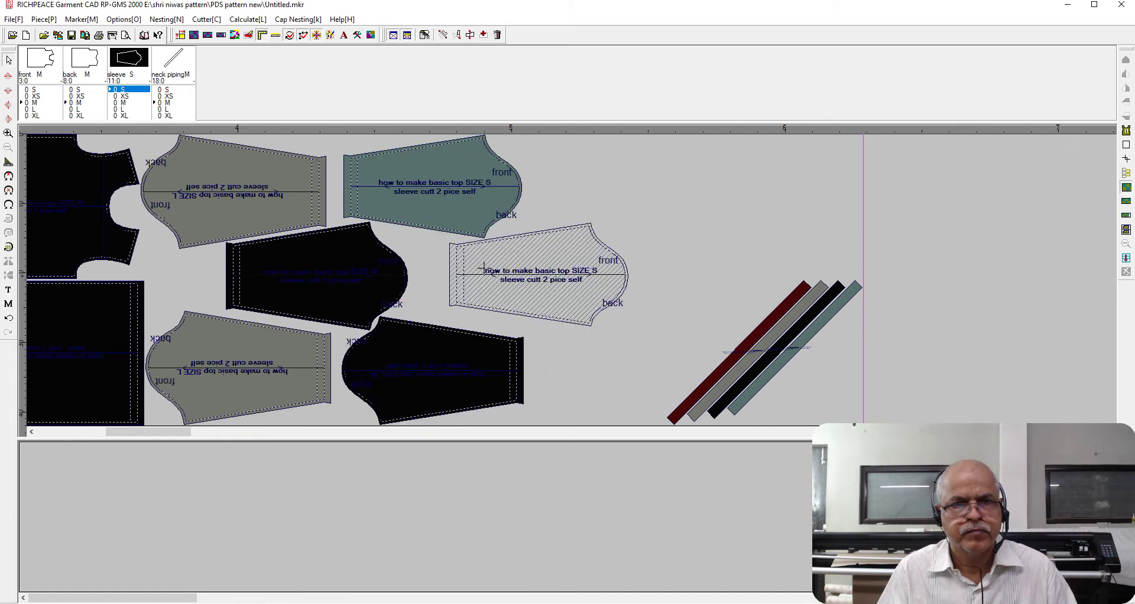
pyautogui.click(616, 317)
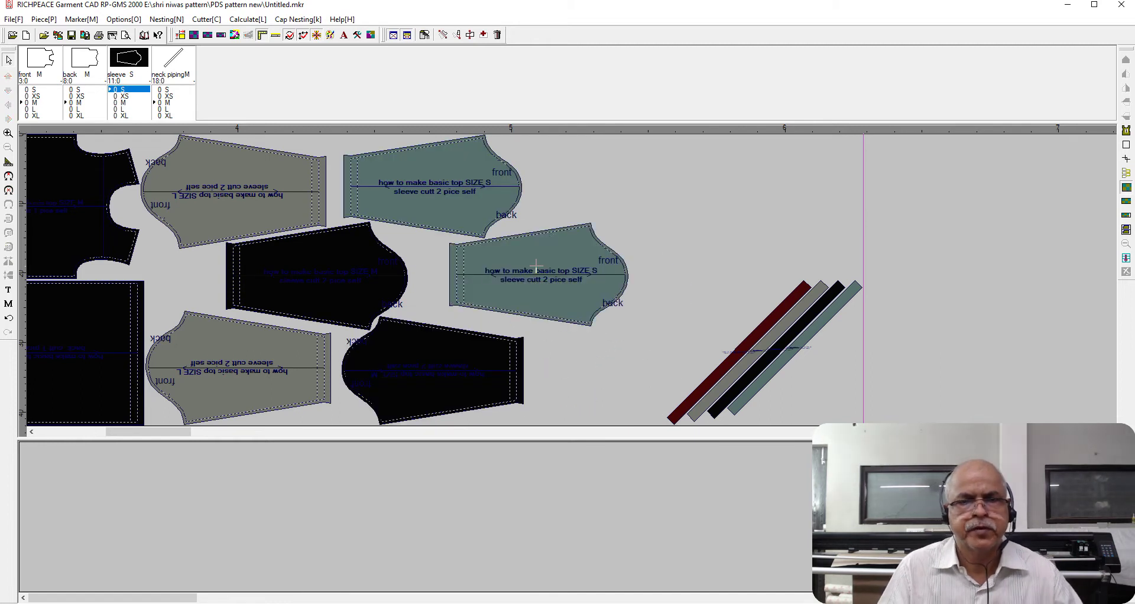
pyautogui.click(537, 273)
pyautogui.click(537, 273)
pyautogui.moveTo(677, 291)
pyautogui.mouseDown()
pyautogui.moveTo(837, 388)
pyautogui.moveTo(560, 355)
pyautogui.mouseUp()
pyautogui.click(629, 244)
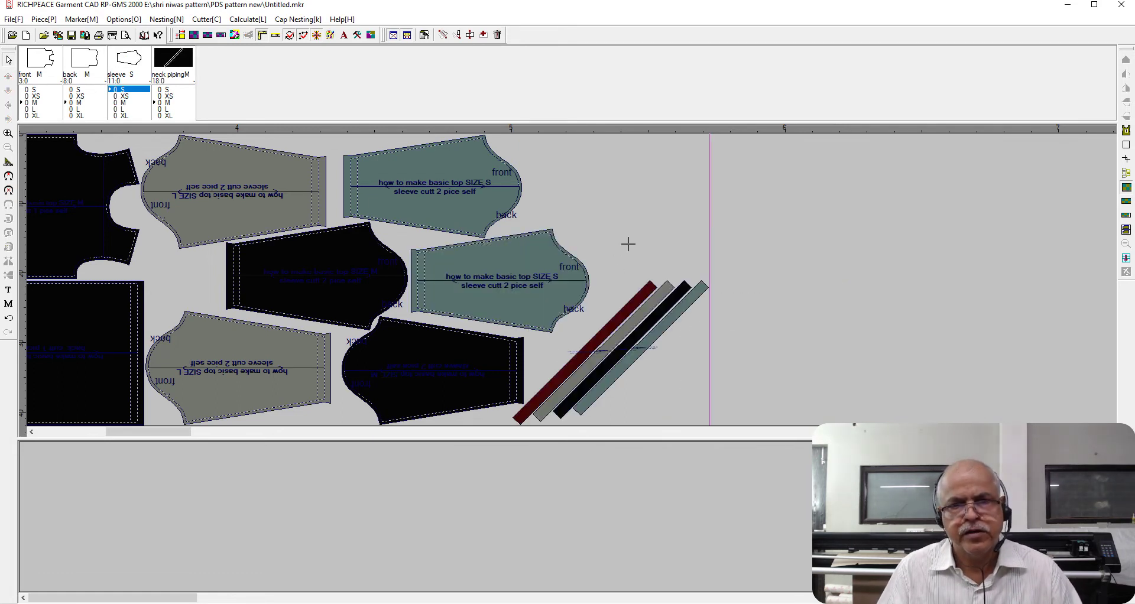
# Rearrange the S and M sleeves beside the grey L sleeve
pyautogui.click(508, 262)
pyautogui.click(393, 337)
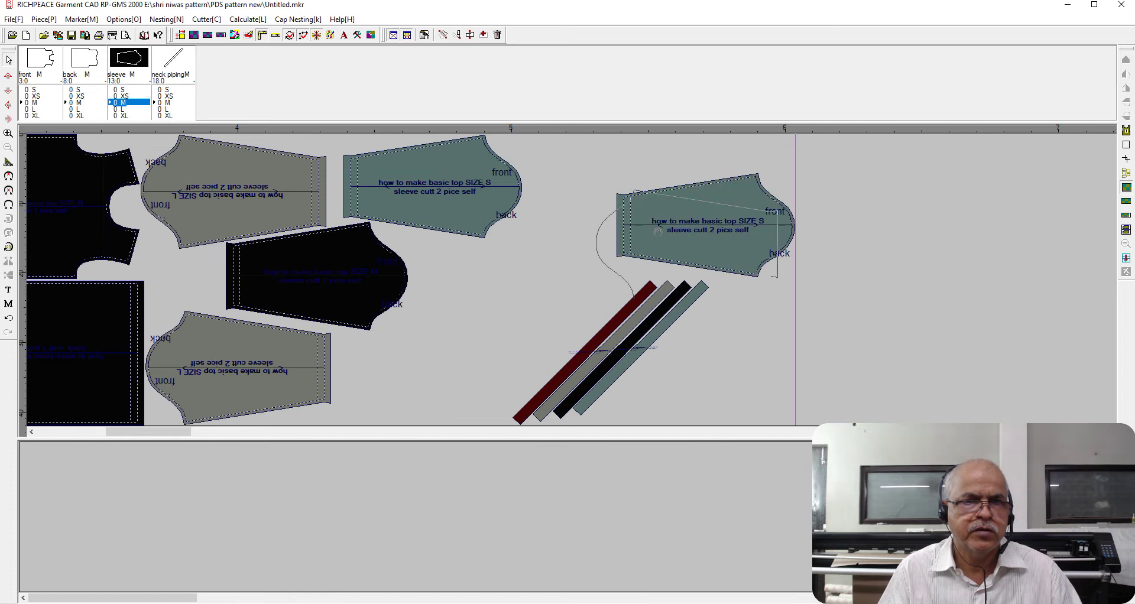
pyautogui.click(349, 276)
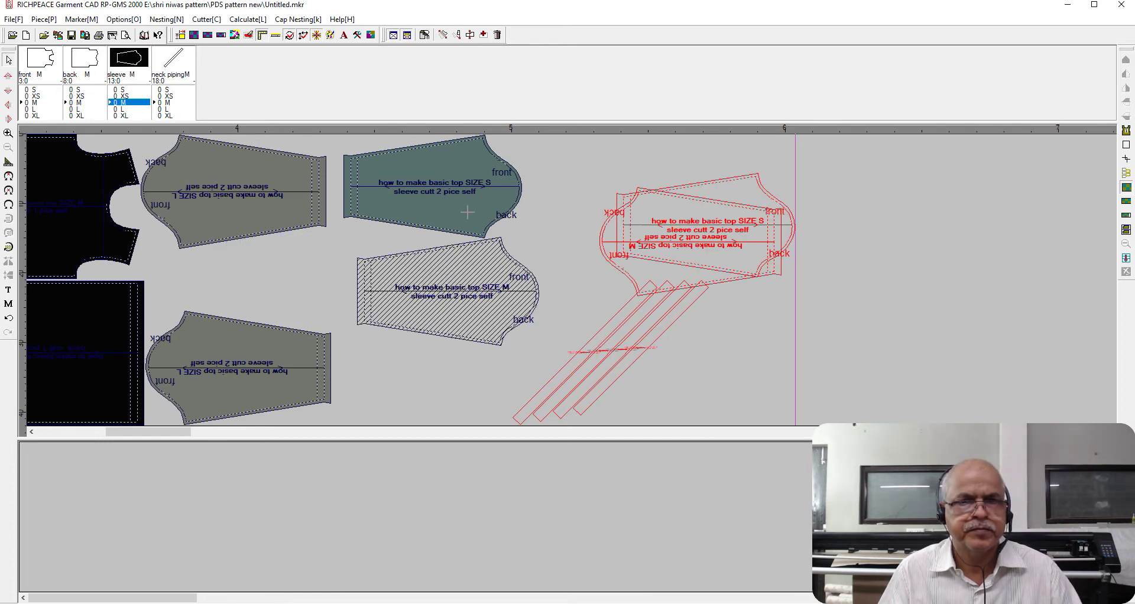
pyautogui.click(473, 271)
pyautogui.click(430, 174)
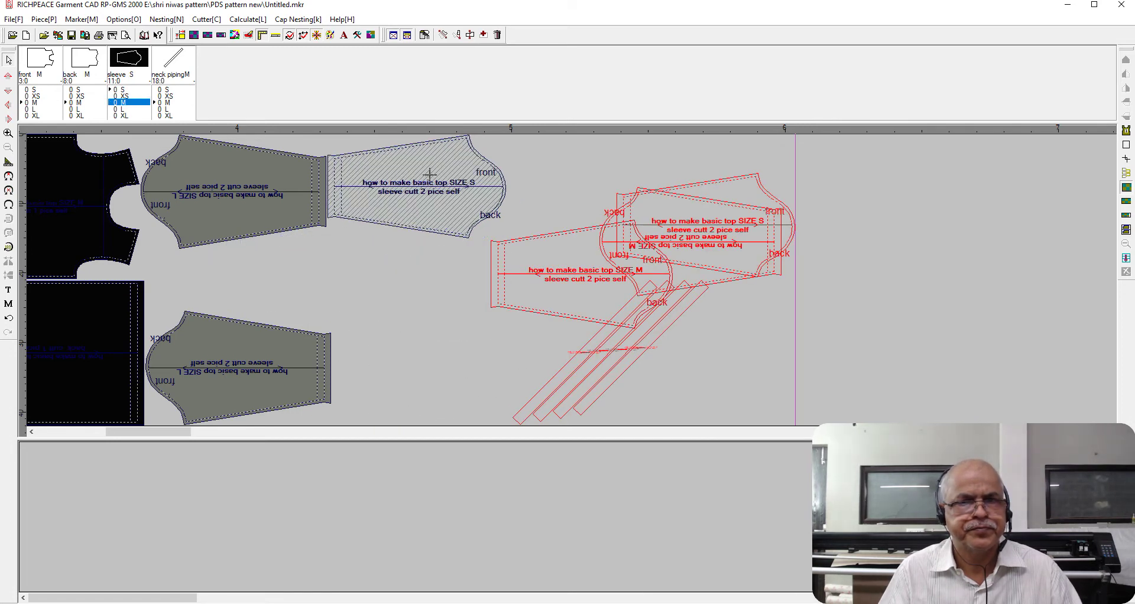
pyautogui.click(524, 288)
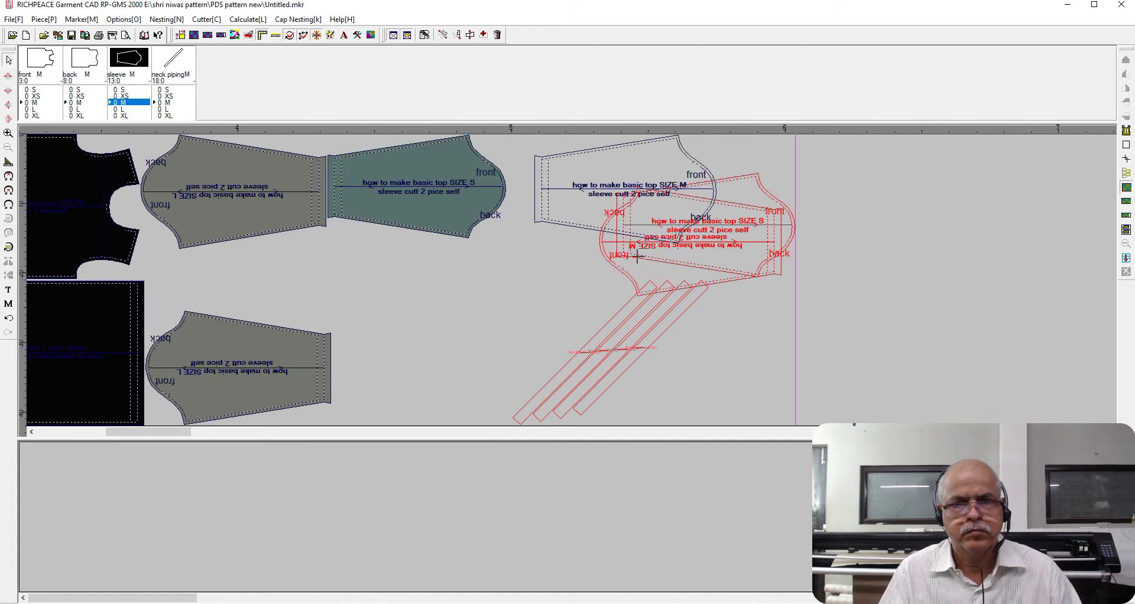
pyautogui.click(557, 290)
pyautogui.click(571, 322)
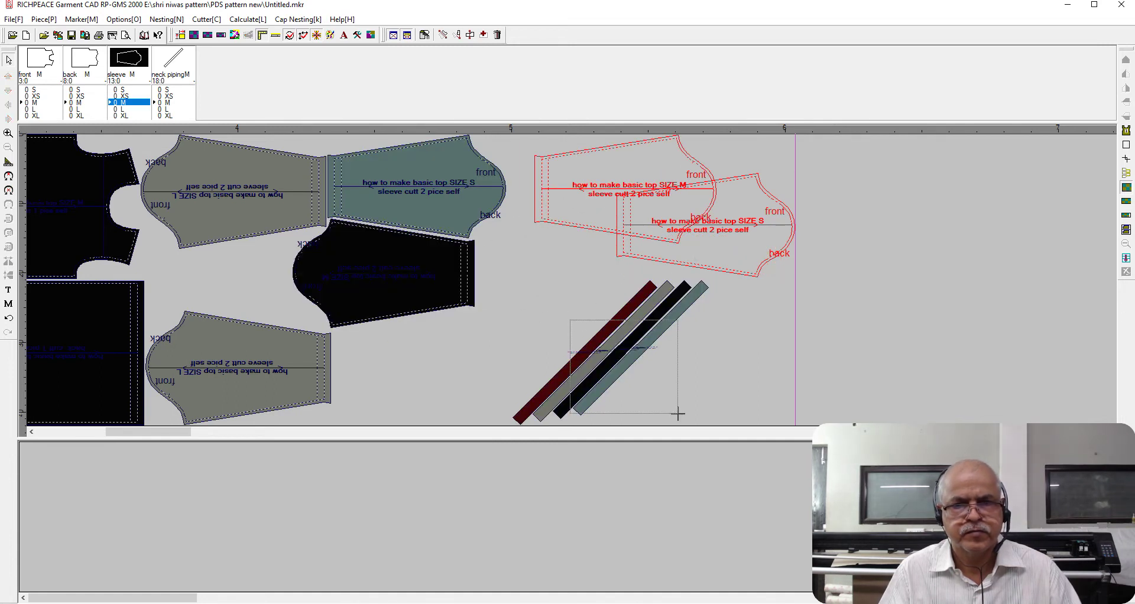
# Place the neck piping strips in the marker and shift the M and S sleeves
pyautogui.click(677, 411)
pyautogui.click(609, 342)
pyautogui.click(715, 235)
pyautogui.click(632, 217)
pyautogui.click(577, 218)
pyautogui.click(637, 375)
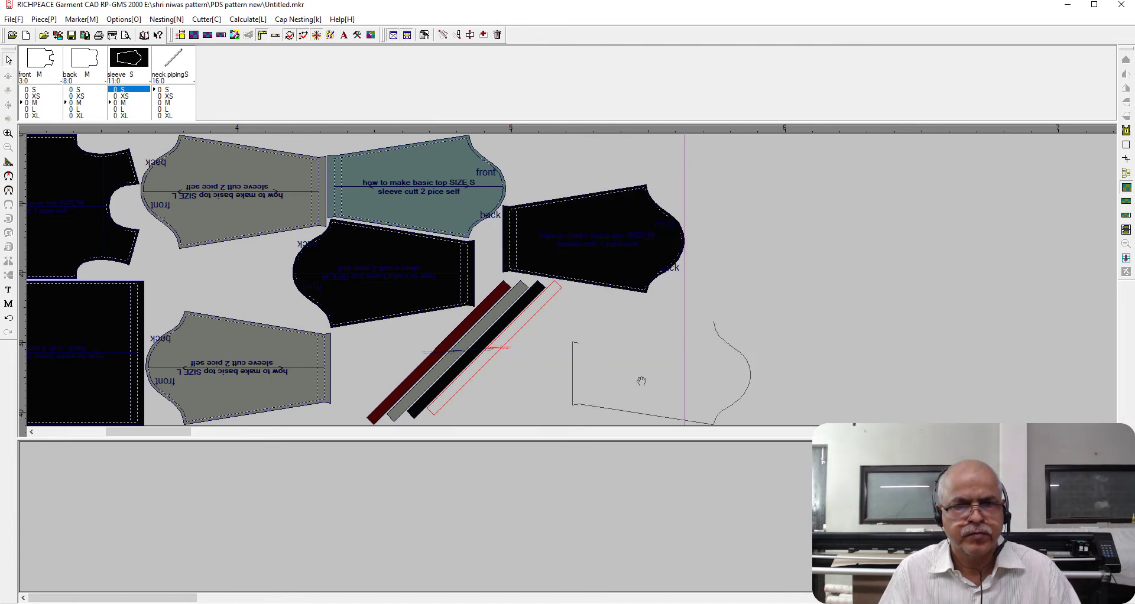
# Flip the M sleeve upright, set it further left, and shift the piping strips left
pyautogui.click(468, 414)
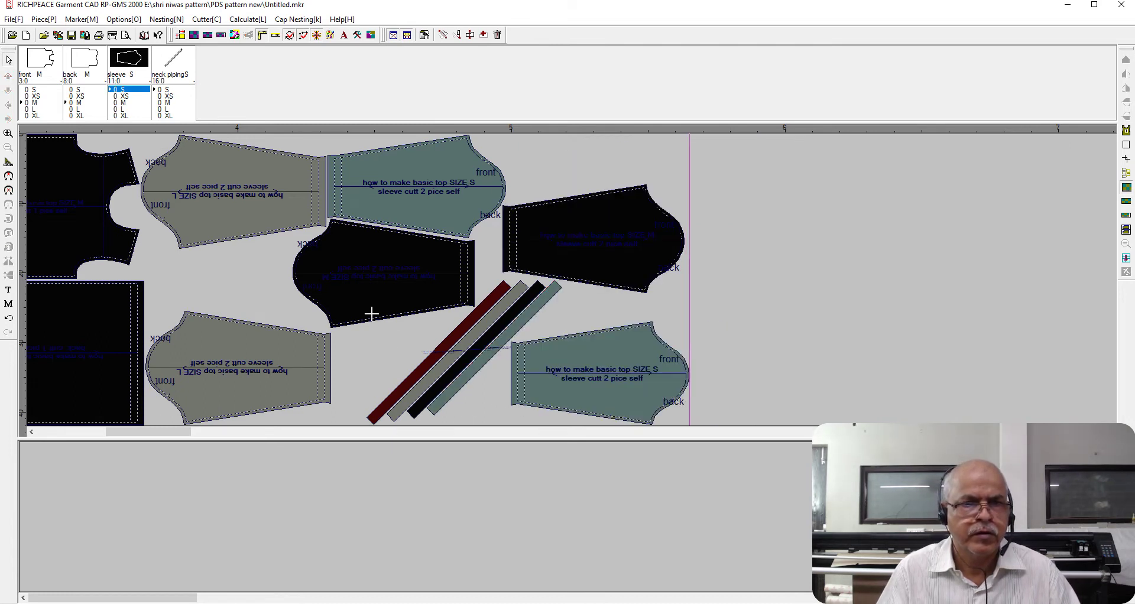
pyautogui.click(408, 273)
pyautogui.rightClick(406, 254)
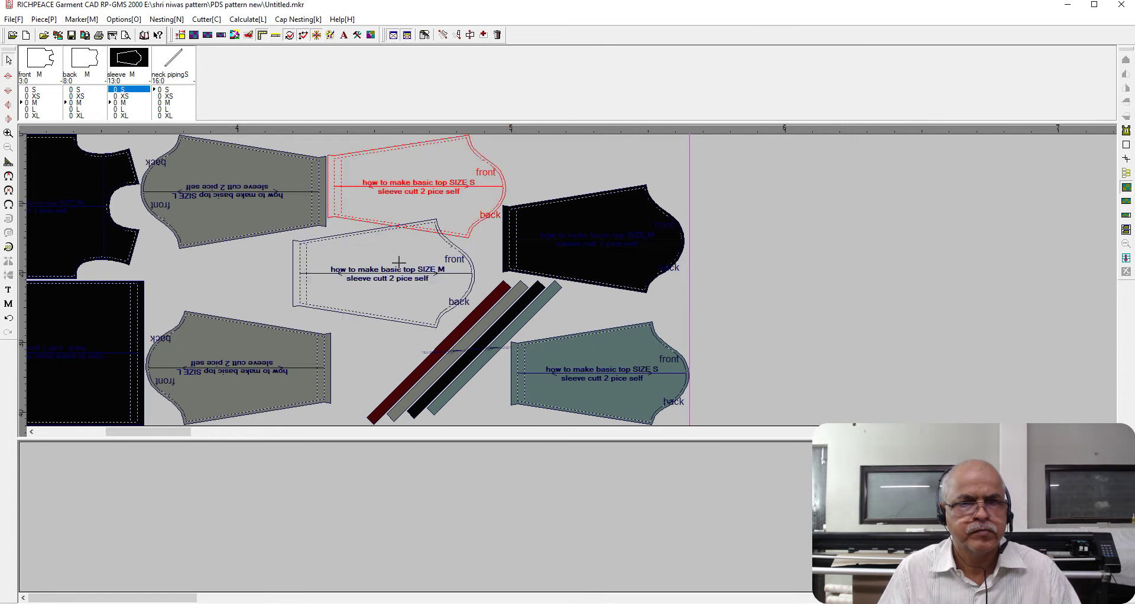
pyautogui.click(425, 249)
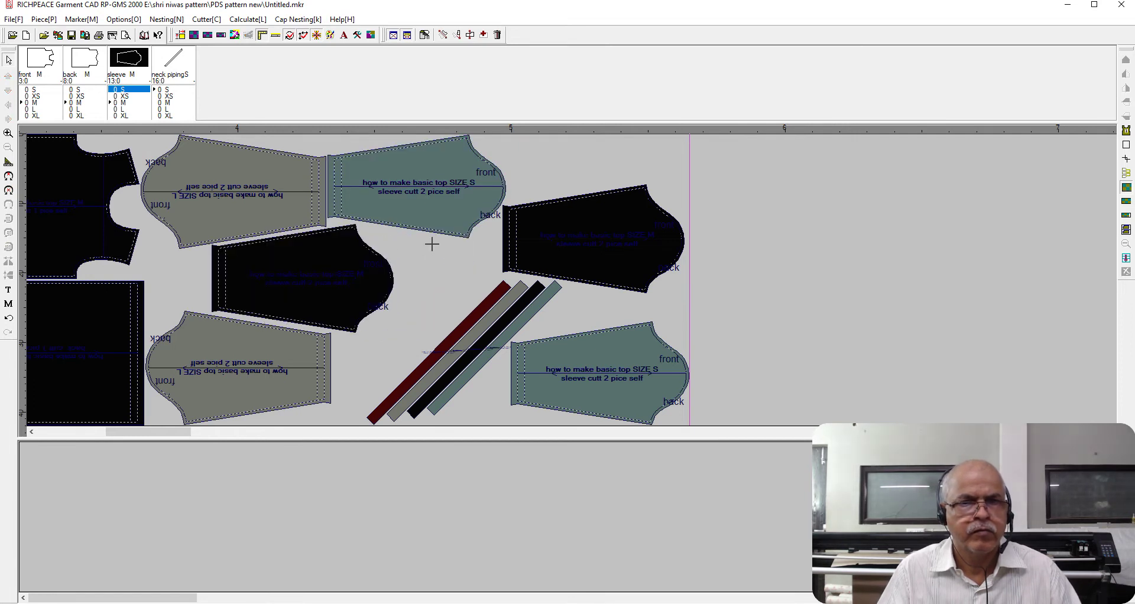
pyautogui.click(610, 187)
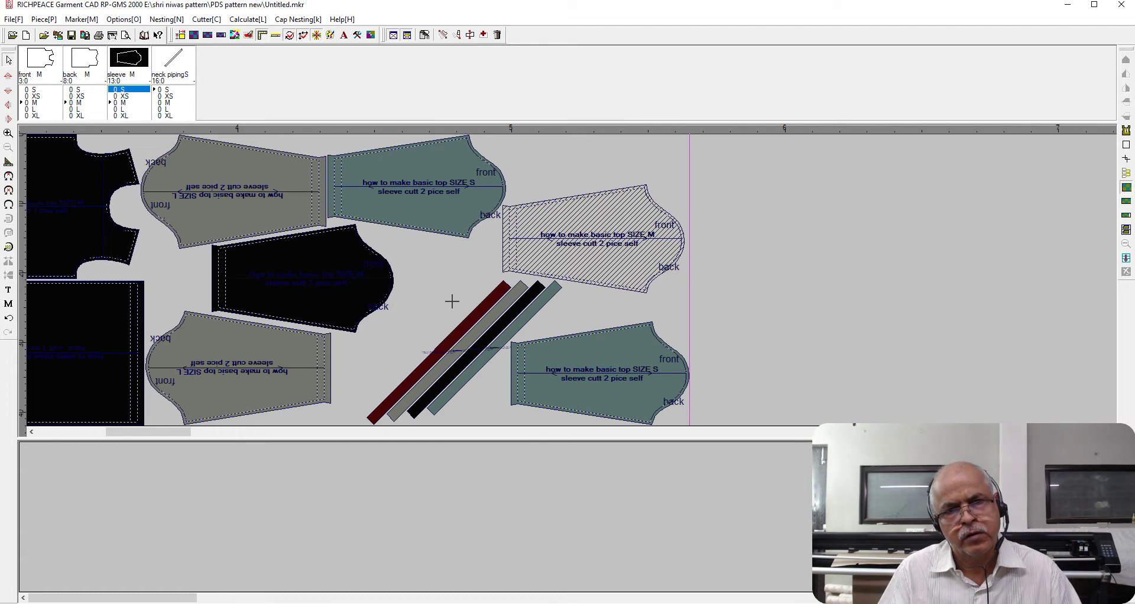
pyautogui.moveTo(490, 343); pyautogui.dragTo(444, 343)
# Slide the S sleeve left and rotate the M sleeve 180 degrees into place
pyautogui.click(557, 394)
pyautogui.press('Left')
pyautogui.click(623, 250)
pyautogui.click(558, 295)
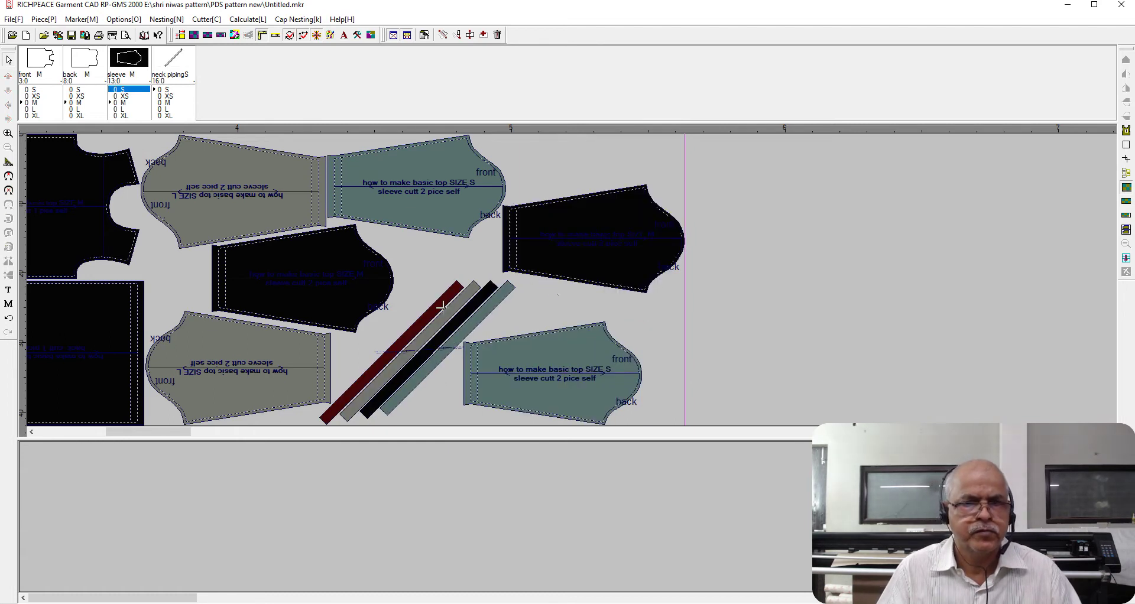
pyautogui.moveTo(439, 336); pyautogui.dragTo(717, 294)
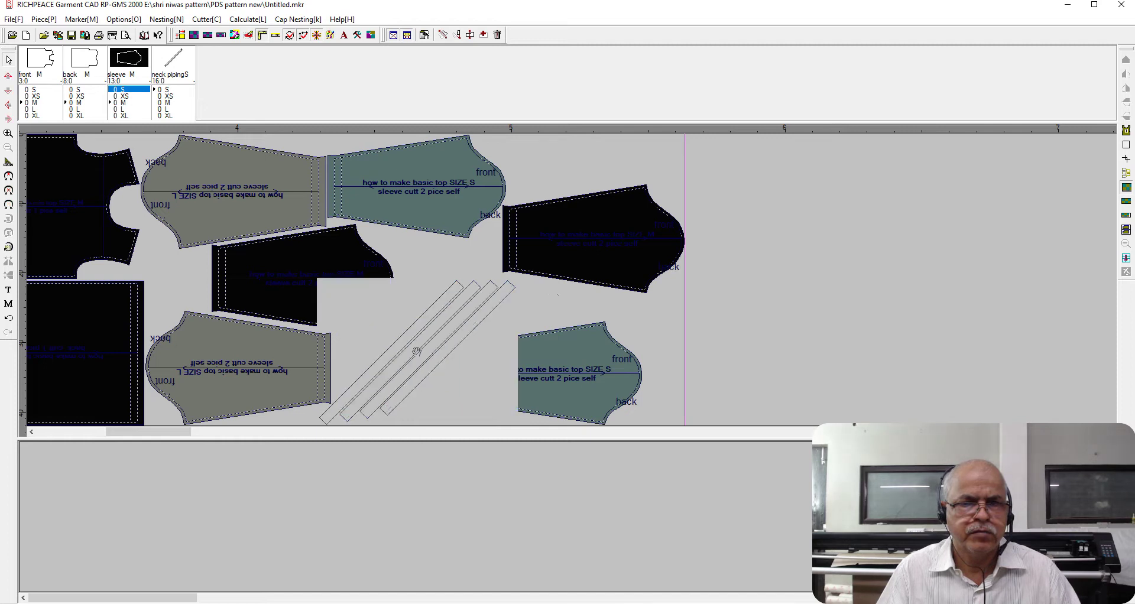
pyautogui.click(582, 369)
pyautogui.press('Left')
pyautogui.moveTo(623, 256); pyautogui.dragTo(540, 287)
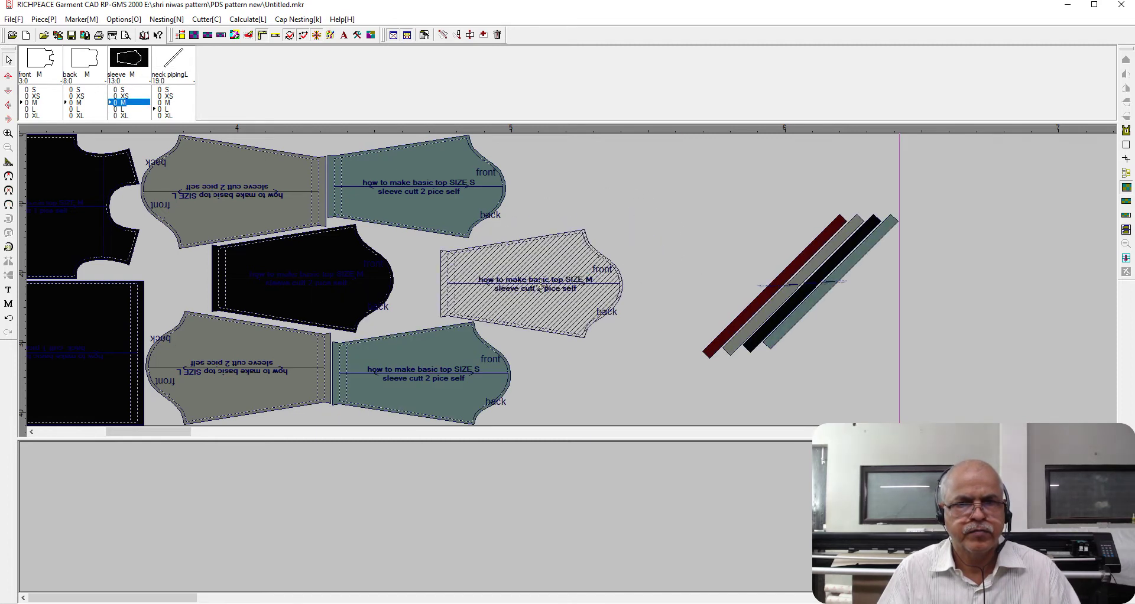
pyautogui.rightClick(539, 286)
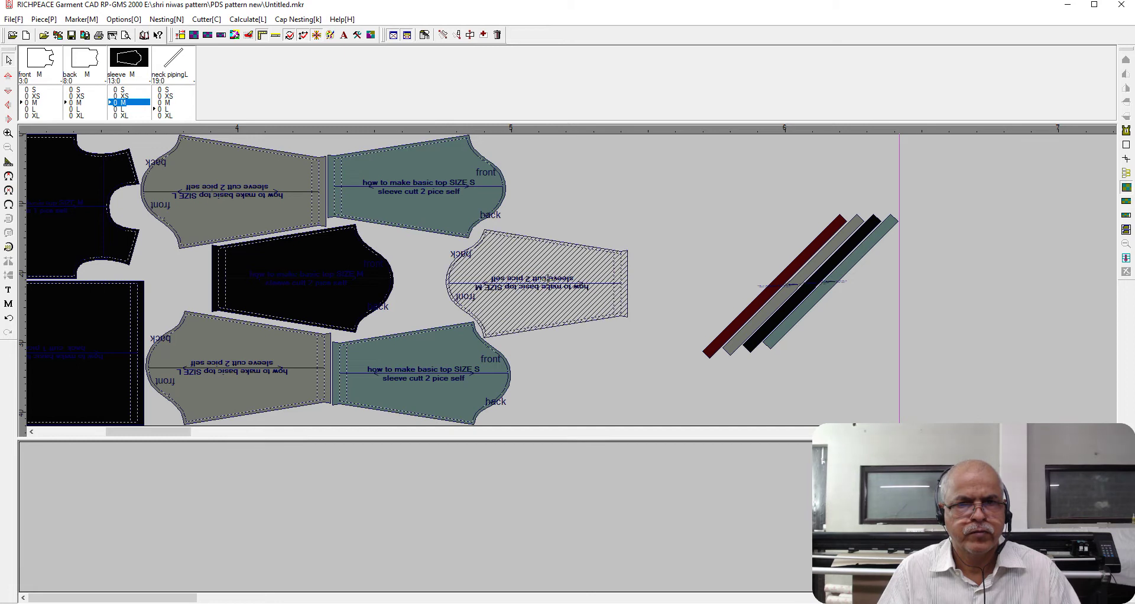
pyautogui.click(615, 180)
# Nudge the piping strips down and left, move the black sleeves to the marker end, and place the S sleeve
pyautogui.moveTo(776, 199); pyautogui.dragTo(869, 372)
pyautogui.press('Down')
pyautogui.press('Left')
pyautogui.click(704, 246)
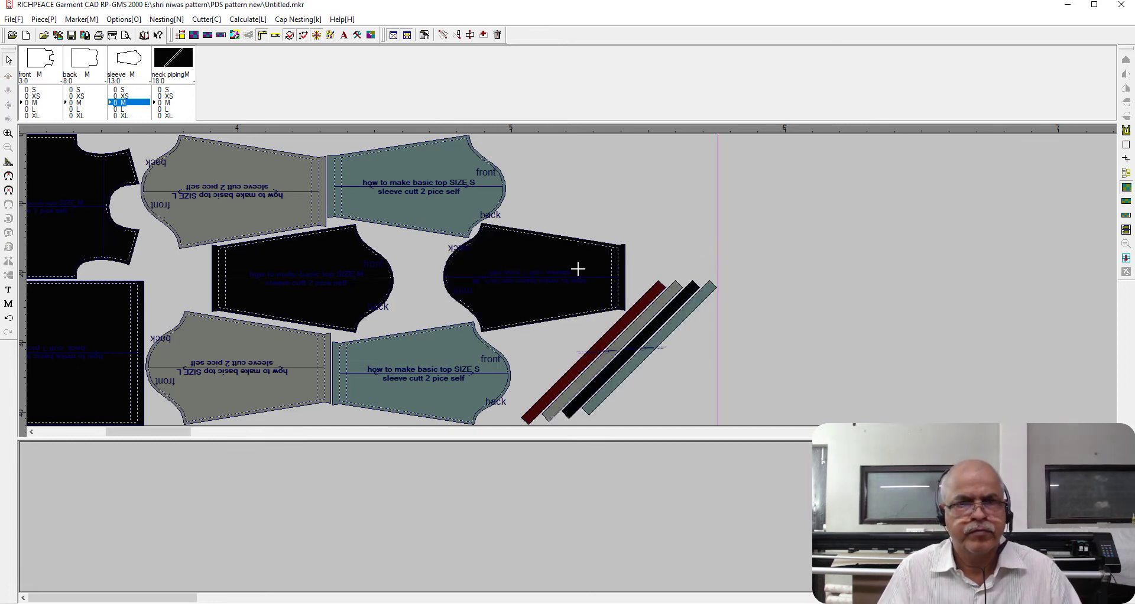
pyautogui.moveTo(544, 266); pyautogui.dragTo(770, 173)
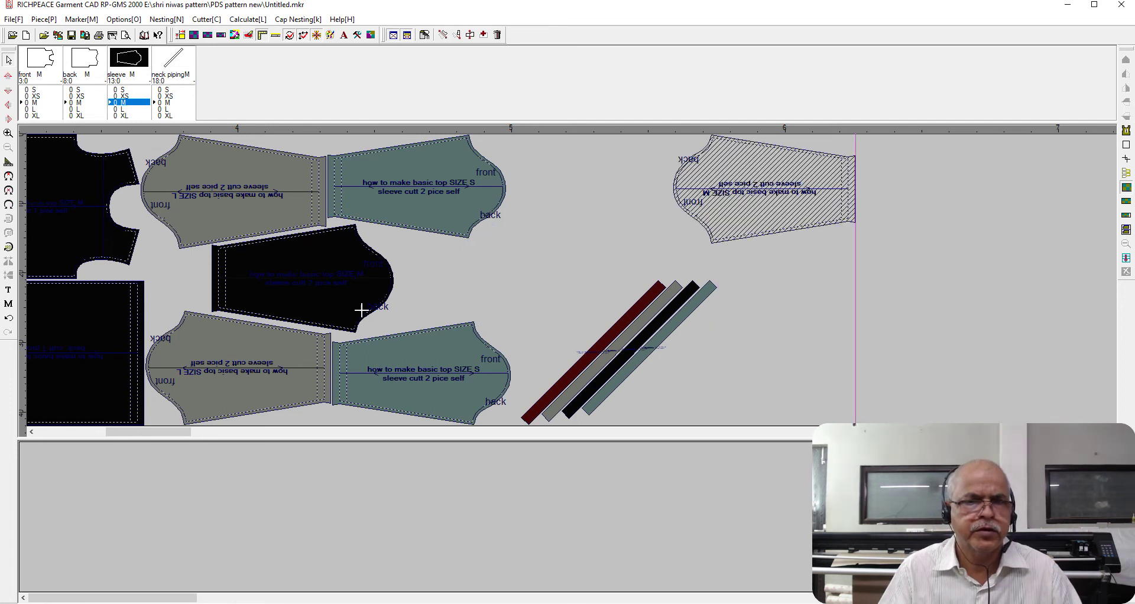
pyautogui.moveTo(362, 306); pyautogui.dragTo(746, 222)
pyautogui.moveTo(407, 205); pyautogui.dragTo(365, 269)
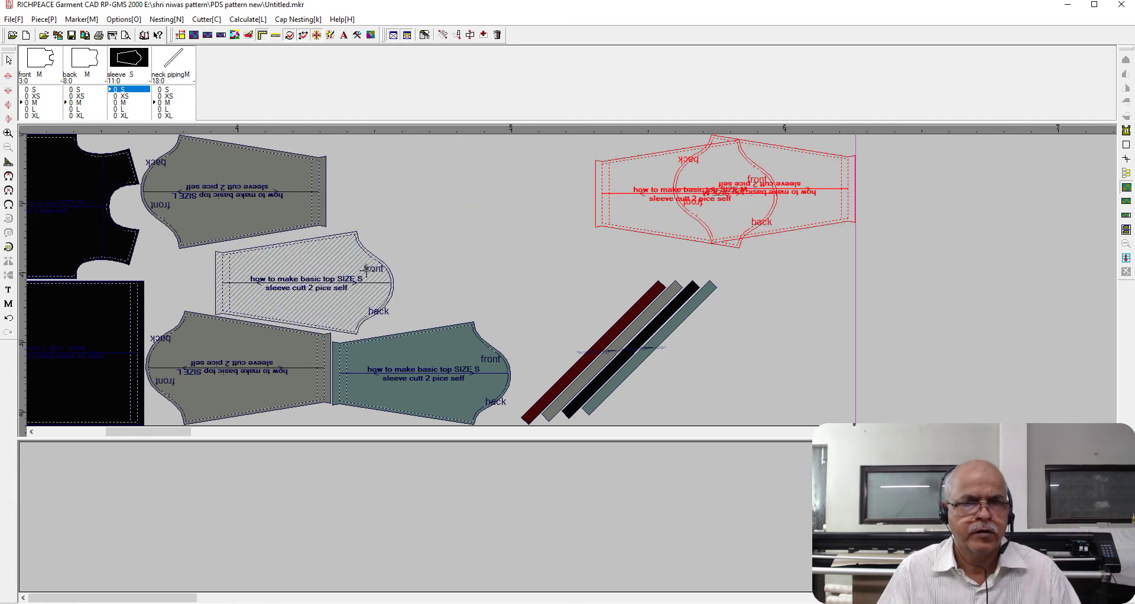
pyautogui.click(484, 267)
# Pack the piping strips along the bottom and move the S sleeve to the top row
pyautogui.moveTo(593, 305); pyautogui.dragTo(674, 274)
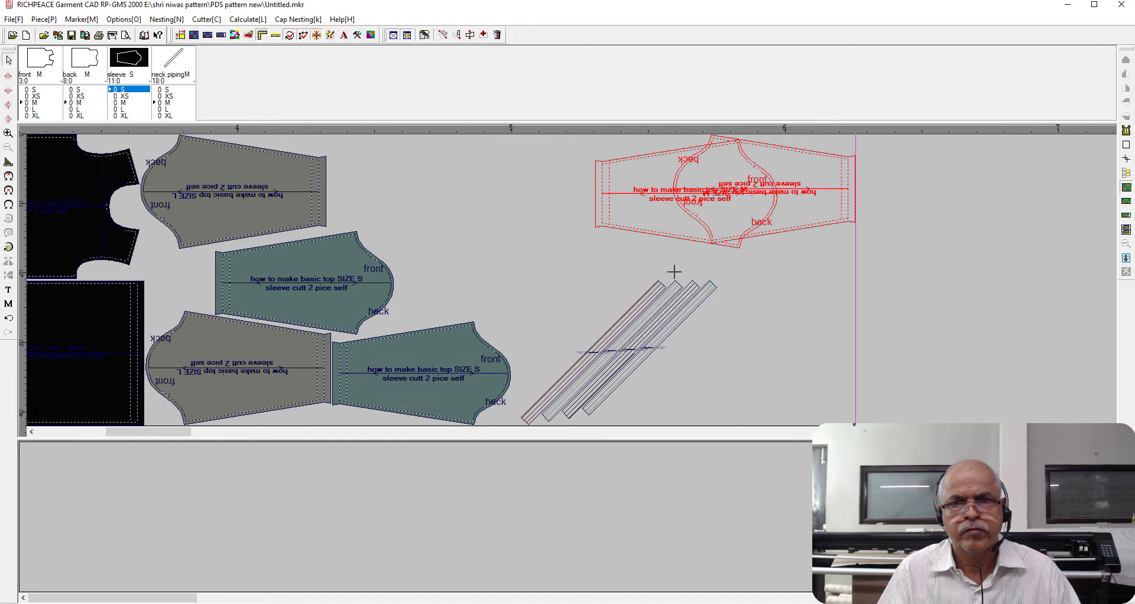
pyautogui.click(662, 214)
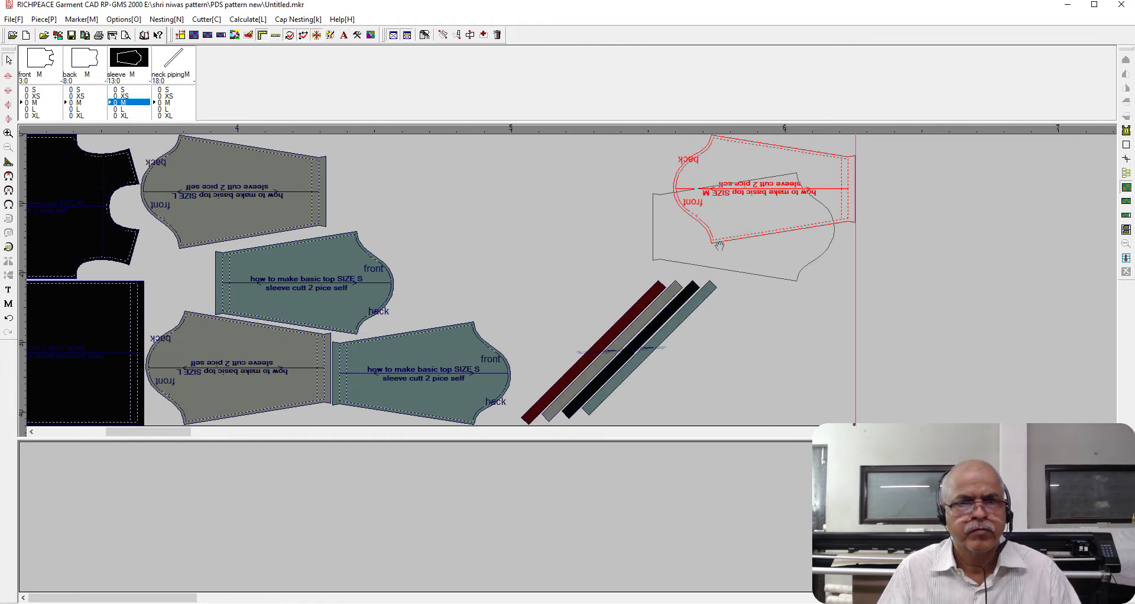
pyautogui.moveTo(594, 278); pyautogui.dragTo(659, 358)
pyautogui.click(643, 341)
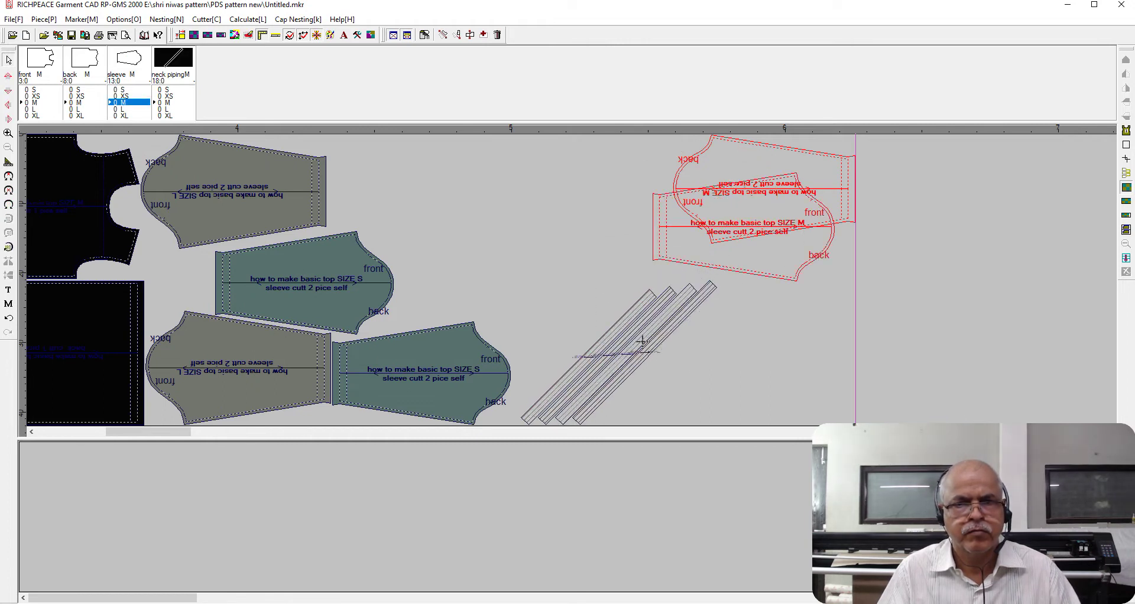
pyautogui.click(672, 342)
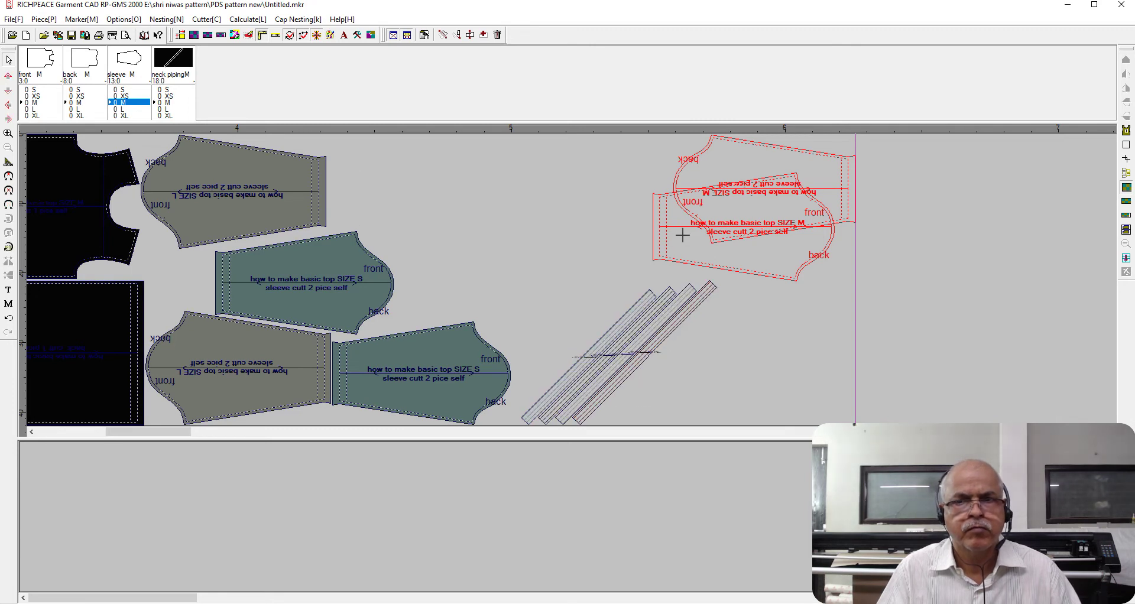
pyautogui.moveTo(682, 236); pyautogui.dragTo(746, 258)
pyautogui.moveTo(473, 322); pyautogui.dragTo(392, 143)
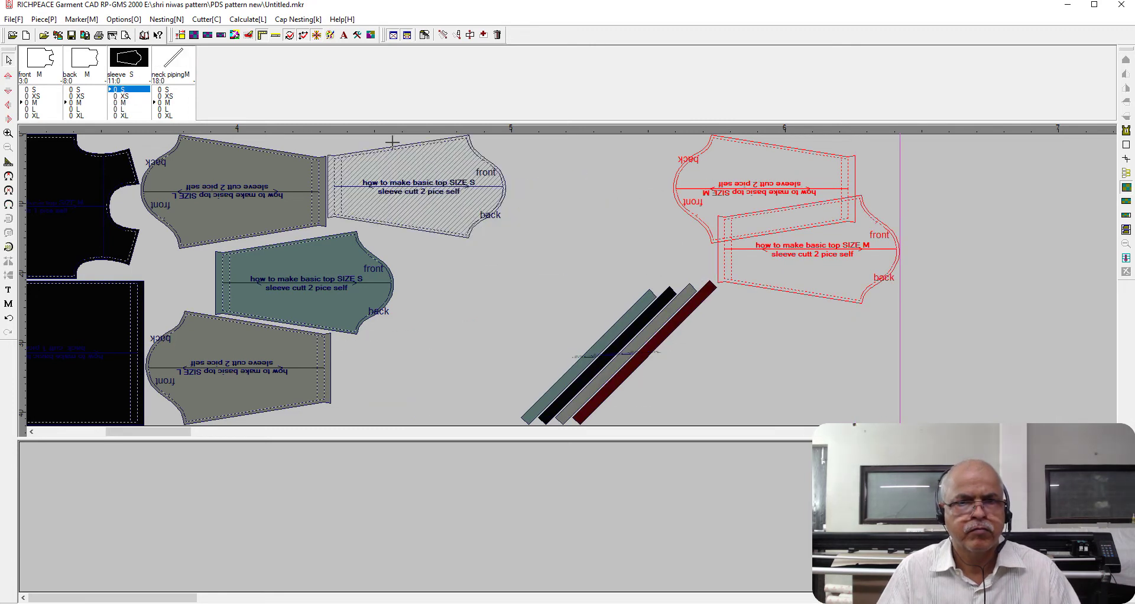
pyautogui.click(636, 345)
pyautogui.click(636, 344)
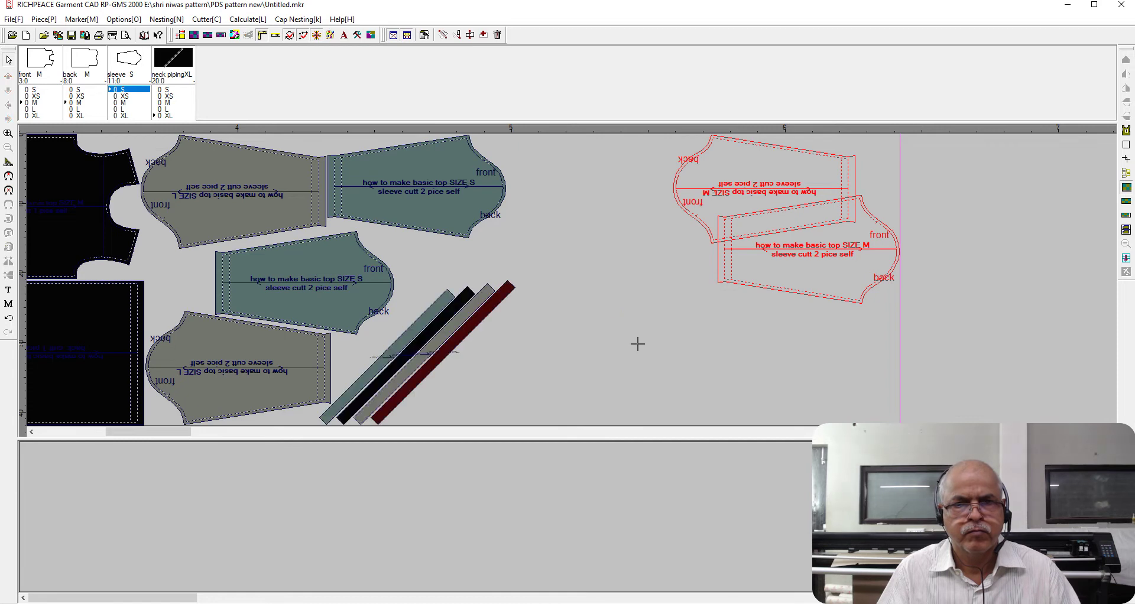
# Place the M sleeve bottom right and line up the S, M, L and XL piping strips
pyautogui.click(771, 288)
pyautogui.moveTo(772, 288); pyautogui.dragTo(568, 385)
pyautogui.moveTo(708, 211)
pyautogui.mouseDown()
pyautogui.moveTo(641, 189)
pyautogui.moveTo(641, 304)
pyautogui.mouseUp()
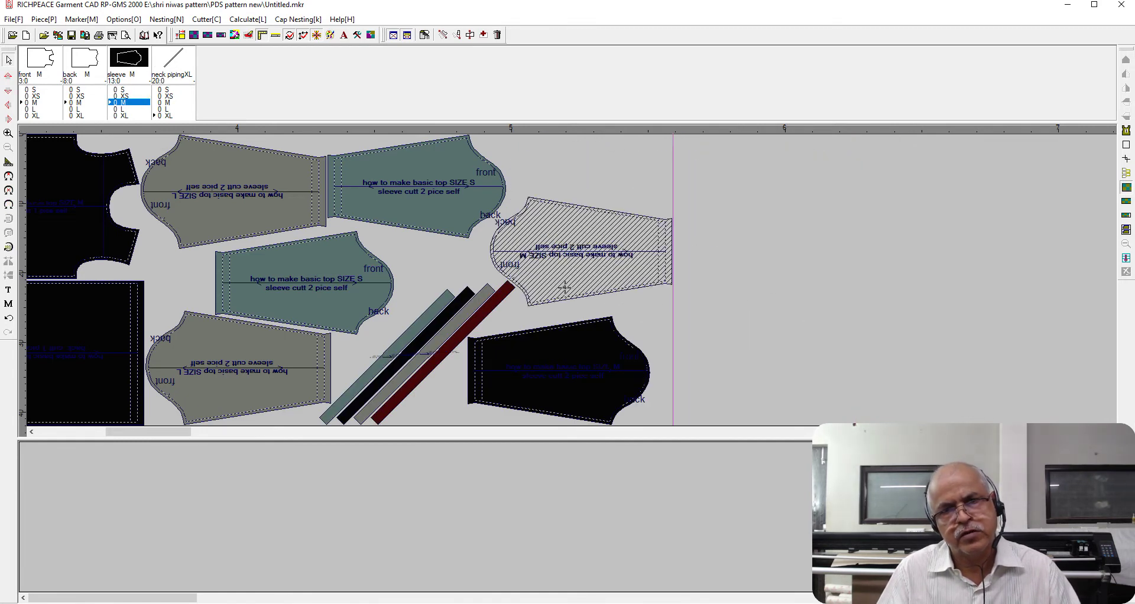
pyautogui.click(442, 316)
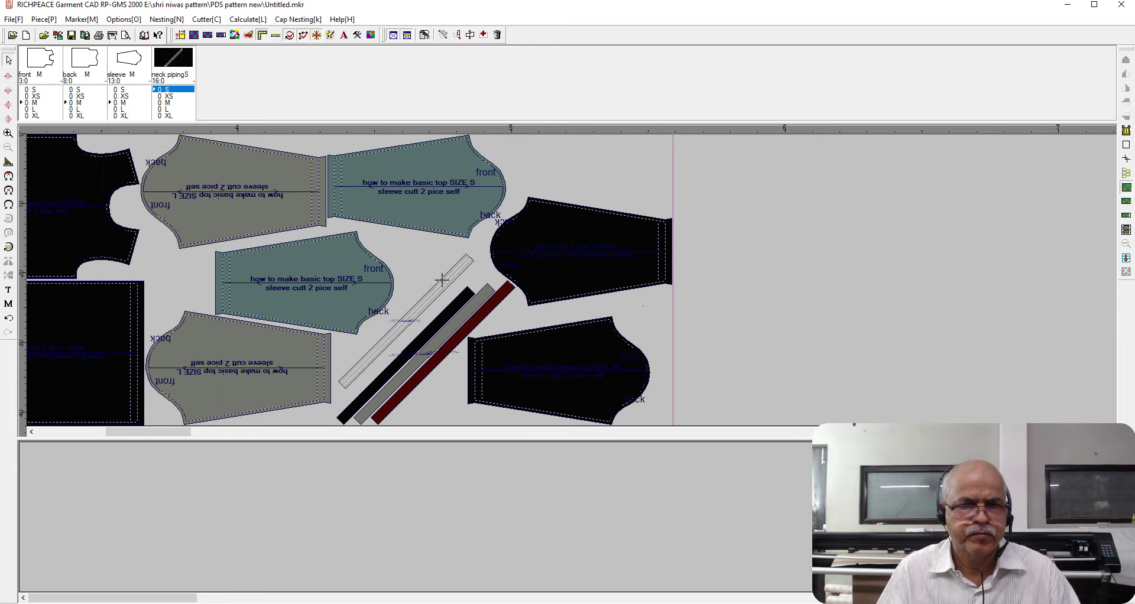
pyautogui.click(464, 308)
pyautogui.click(464, 308)
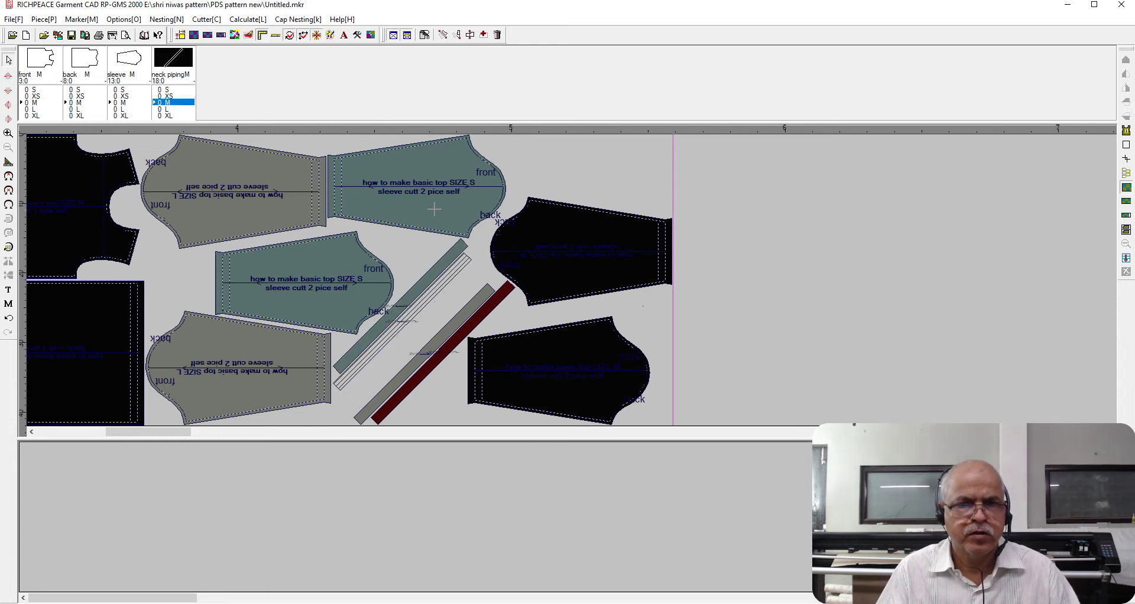
pyautogui.click(467, 287)
pyautogui.click(460, 306)
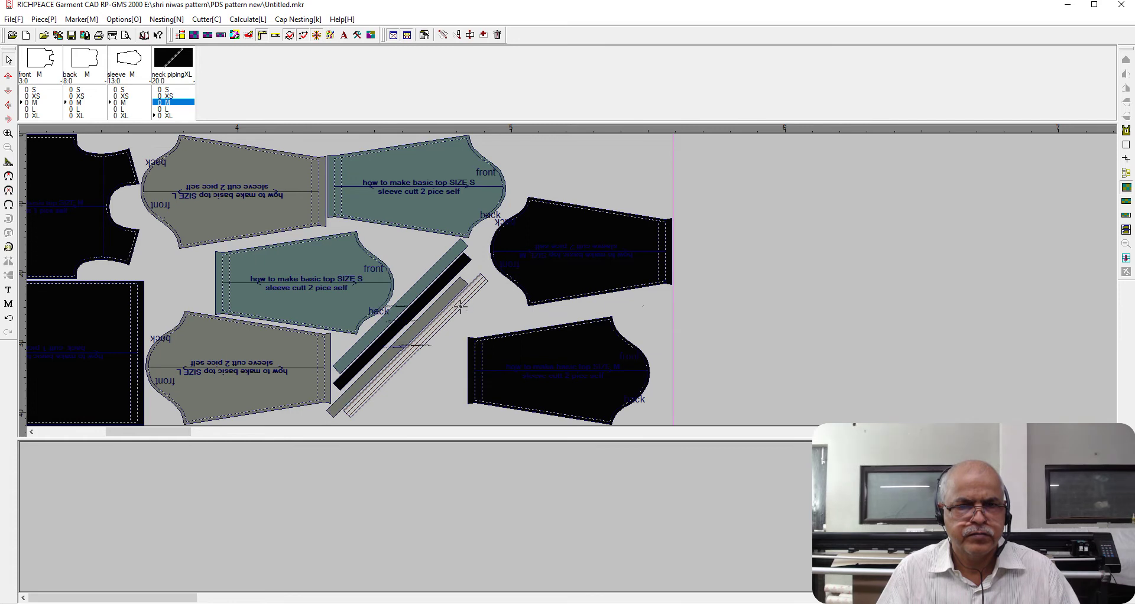
pyautogui.click(537, 263)
# Slide the sleeves against the piping strips and move the strips to the marker's right end
pyautogui.moveTo(543, 272); pyautogui.dragTo(526, 272)
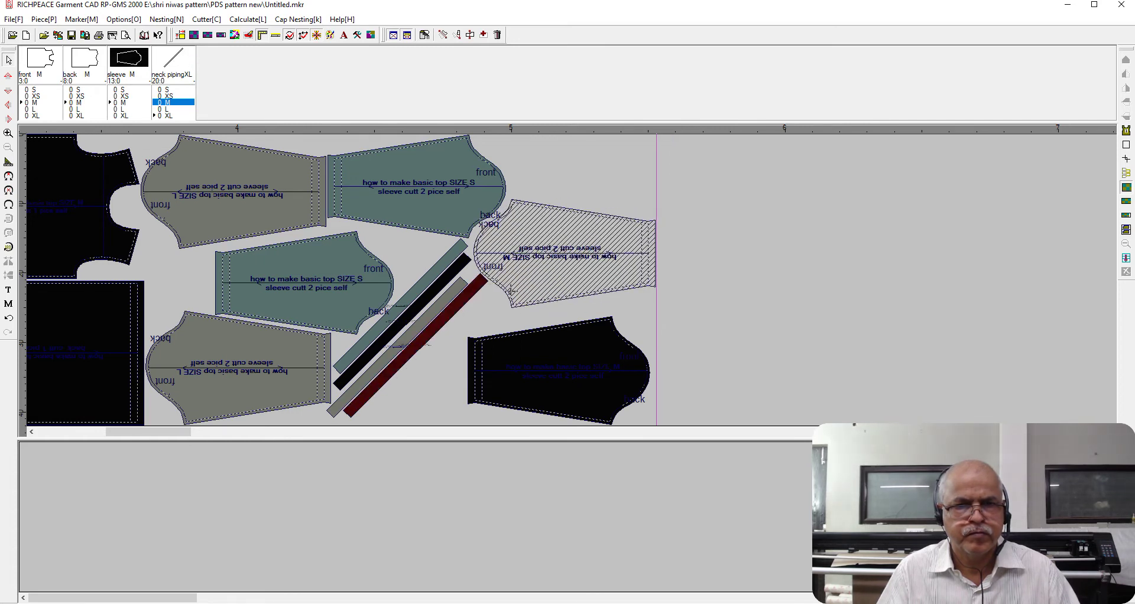
pyautogui.click(442, 391)
pyautogui.click(558, 266)
pyautogui.click(627, 317)
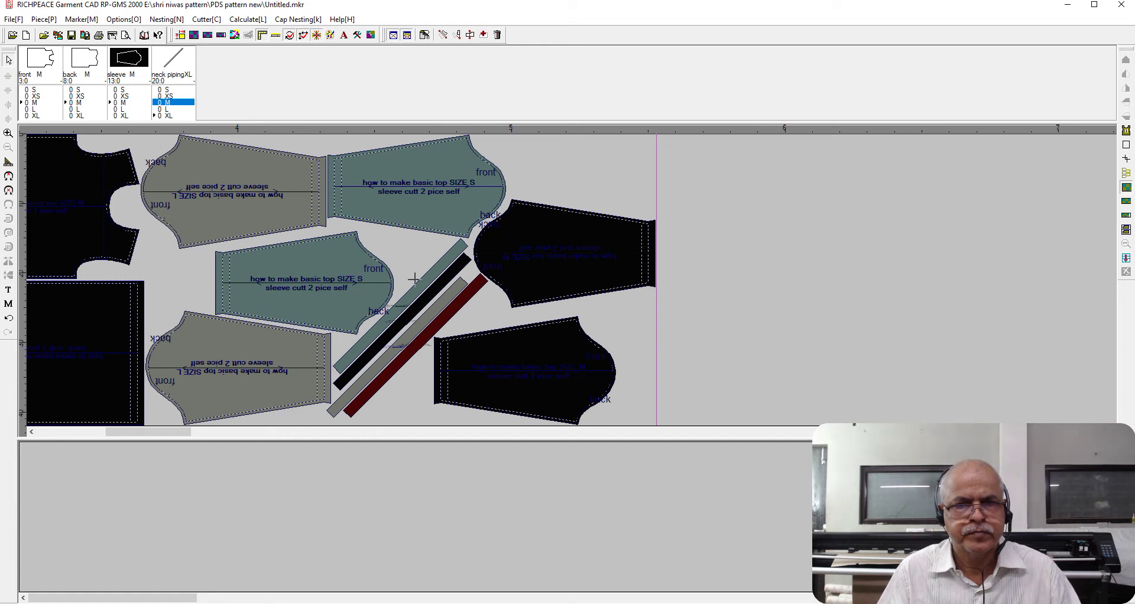
pyautogui.moveTo(451, 322); pyautogui.dragTo(578, 380)
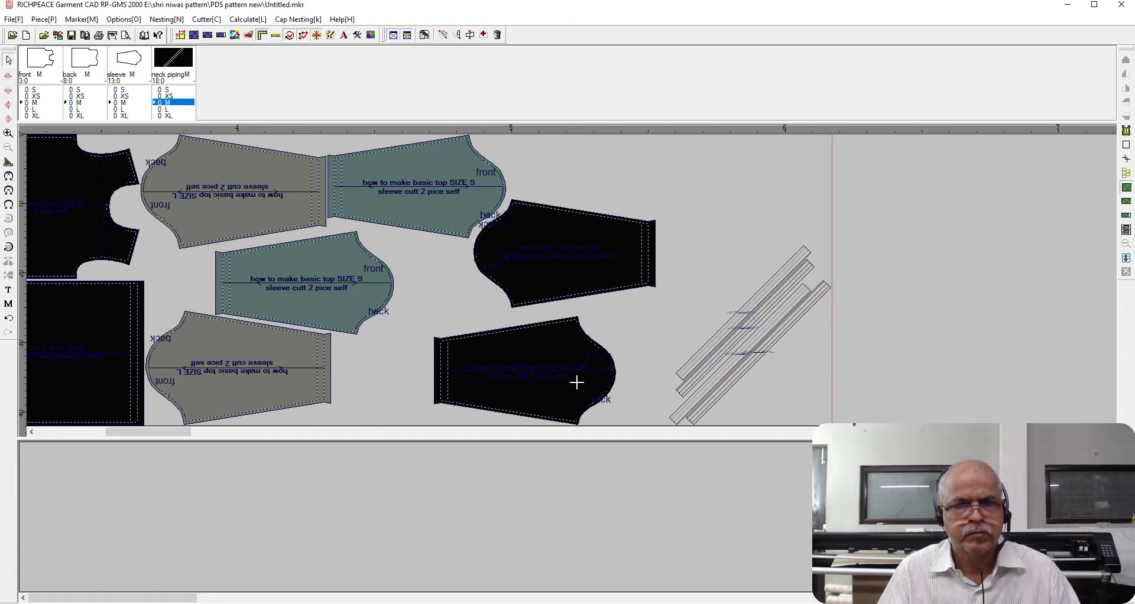
# Rotate the black M sleeve 180 degrees and move the green S sleeve beside the grey sleeve
pyautogui.click(577, 380)
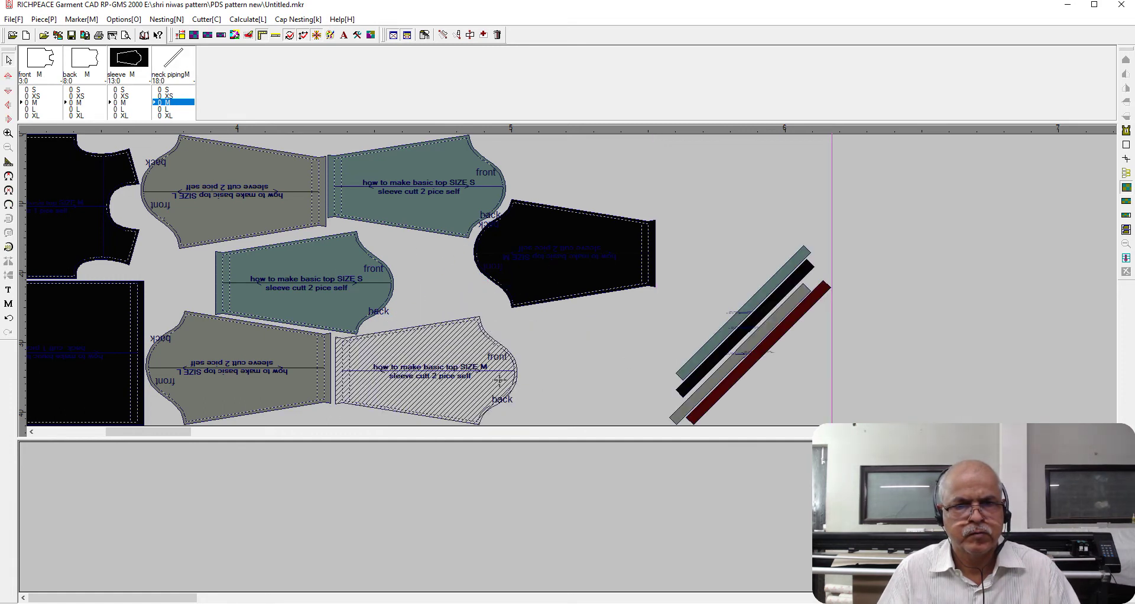
pyautogui.click(589, 290)
pyautogui.rightClick(586, 282)
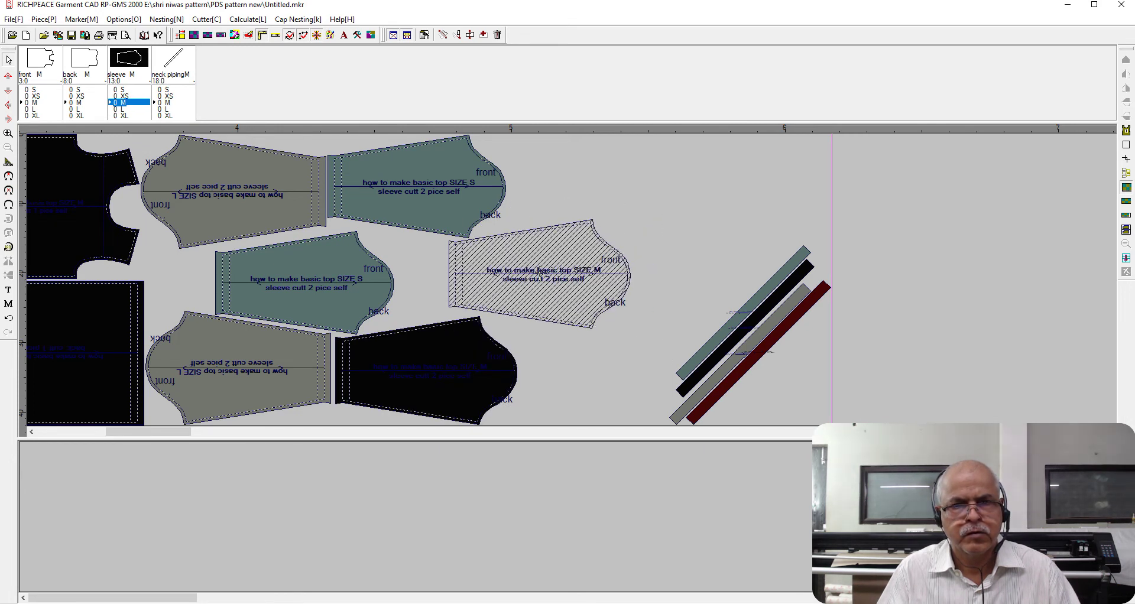
pyautogui.click(718, 203)
pyautogui.click(436, 217)
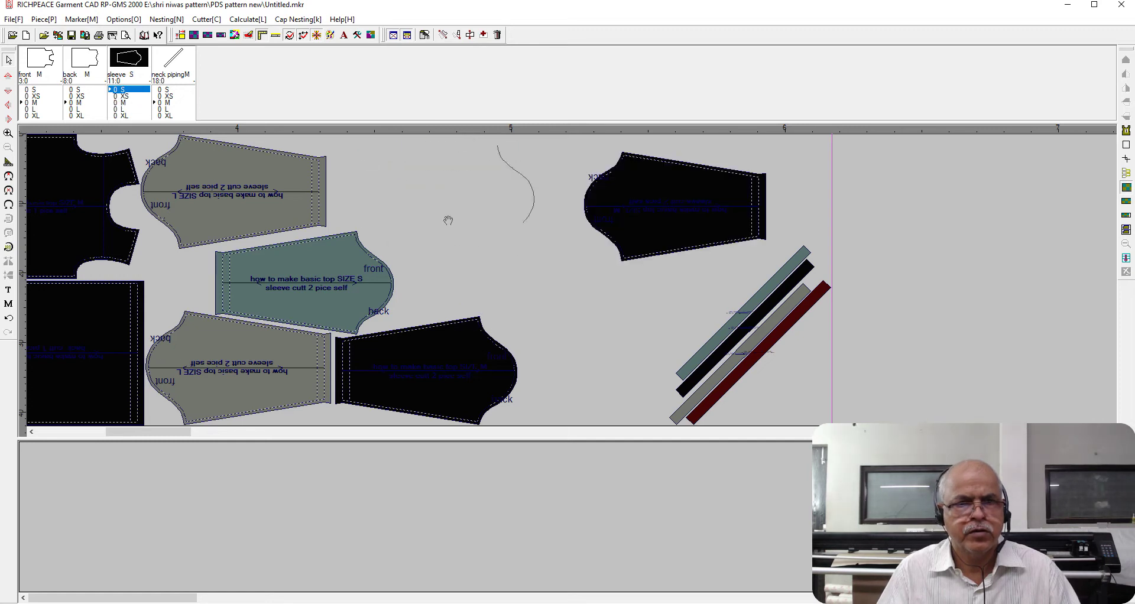
pyautogui.click(426, 175)
pyautogui.click(596, 205)
pyautogui.click(645, 294)
# Select the neck piping strips as a group and shift them, placing the M sleeve next to the S sleeve
pyautogui.moveTo(678, 317); pyautogui.dragTo(758, 348)
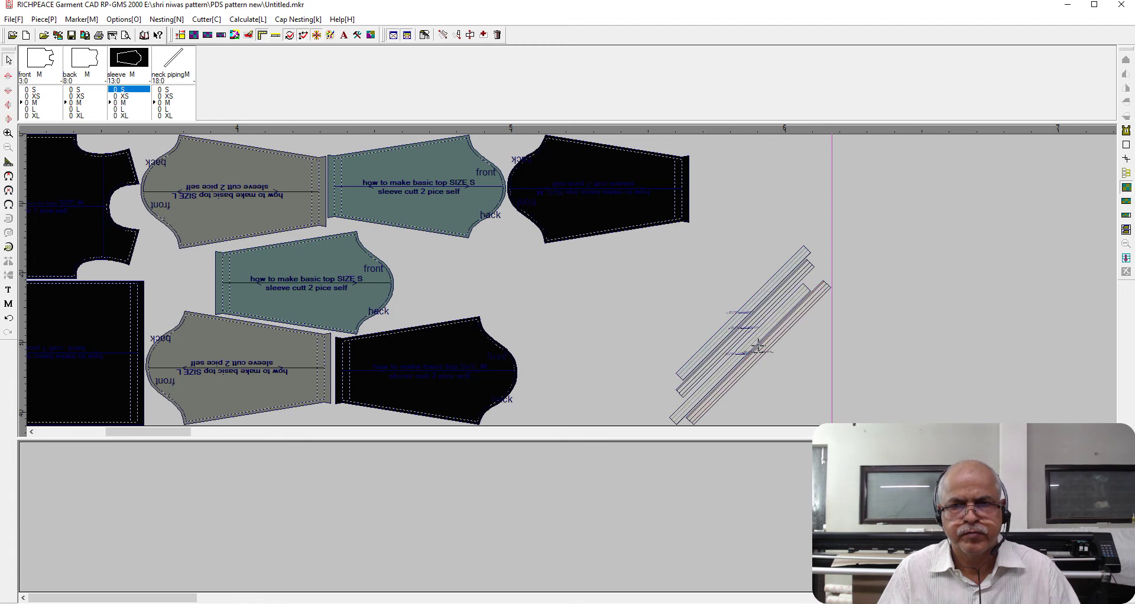
pyautogui.click(745, 358)
pyautogui.click(571, 212)
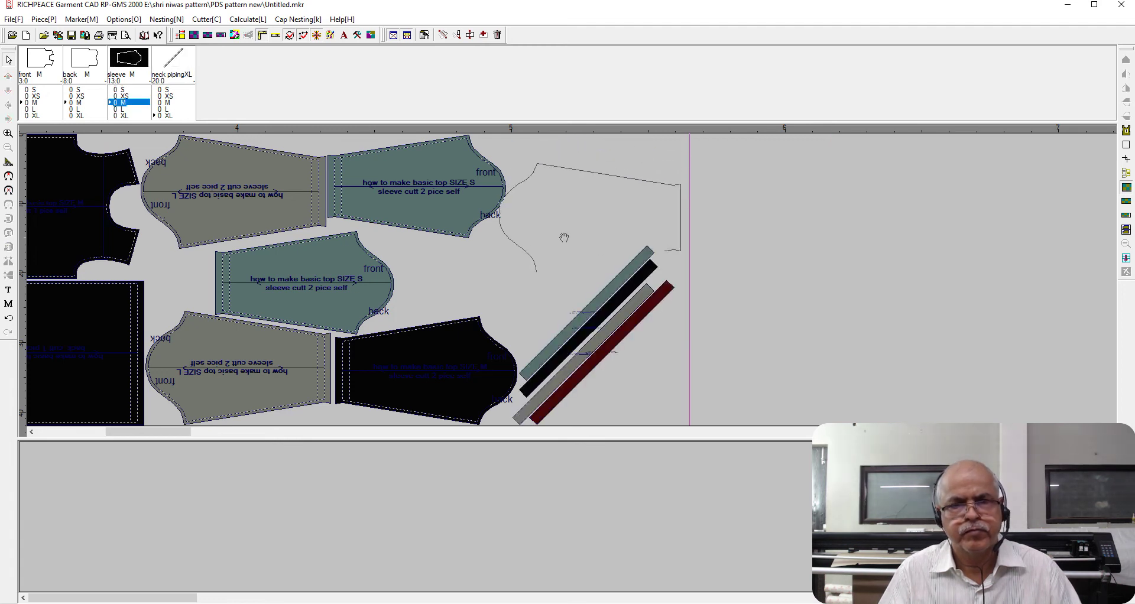
pyautogui.click(564, 237)
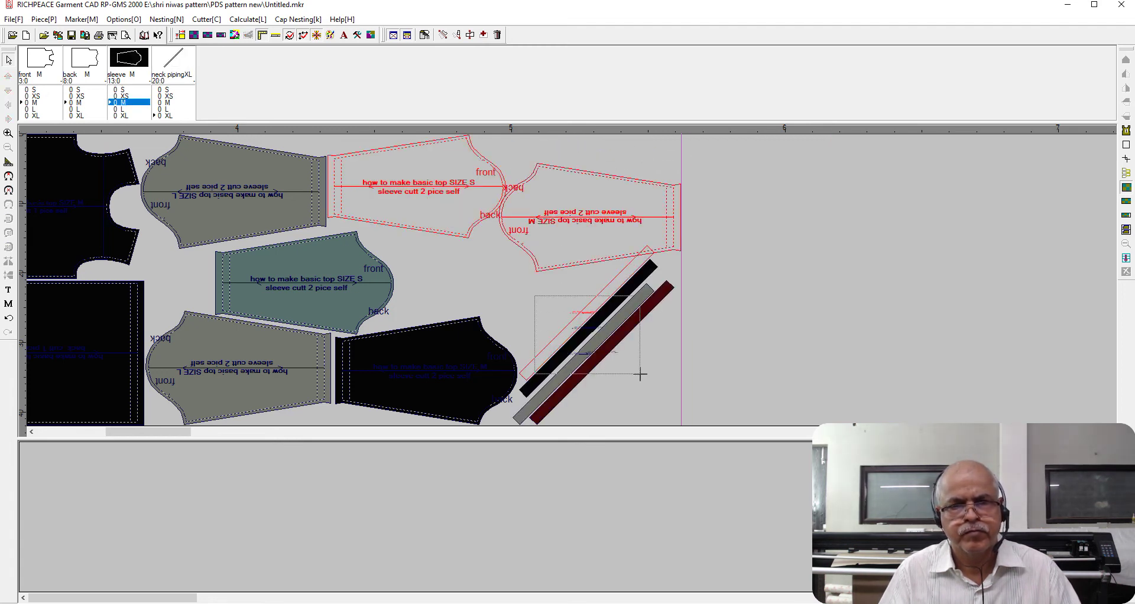
pyautogui.click(635, 355)
pyautogui.click(839, 343)
# Set the M sleeve against the marker end and move the piping strips beside the S sleeves
pyautogui.click(520, 338)
pyautogui.click(743, 253)
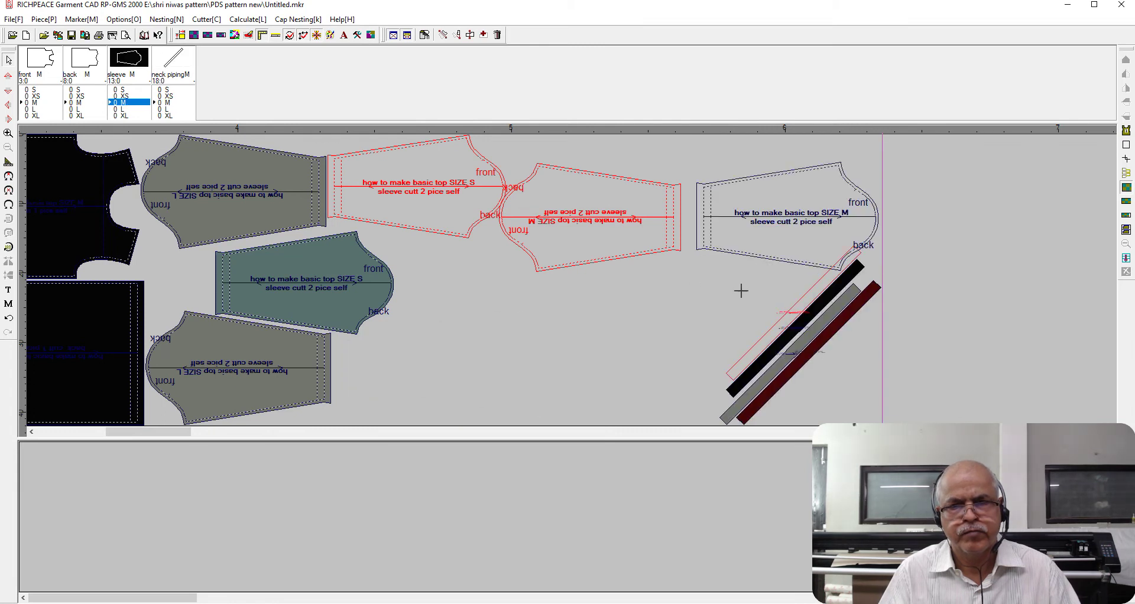
pyautogui.click(806, 354)
pyautogui.click(782, 342)
pyautogui.click(664, 300)
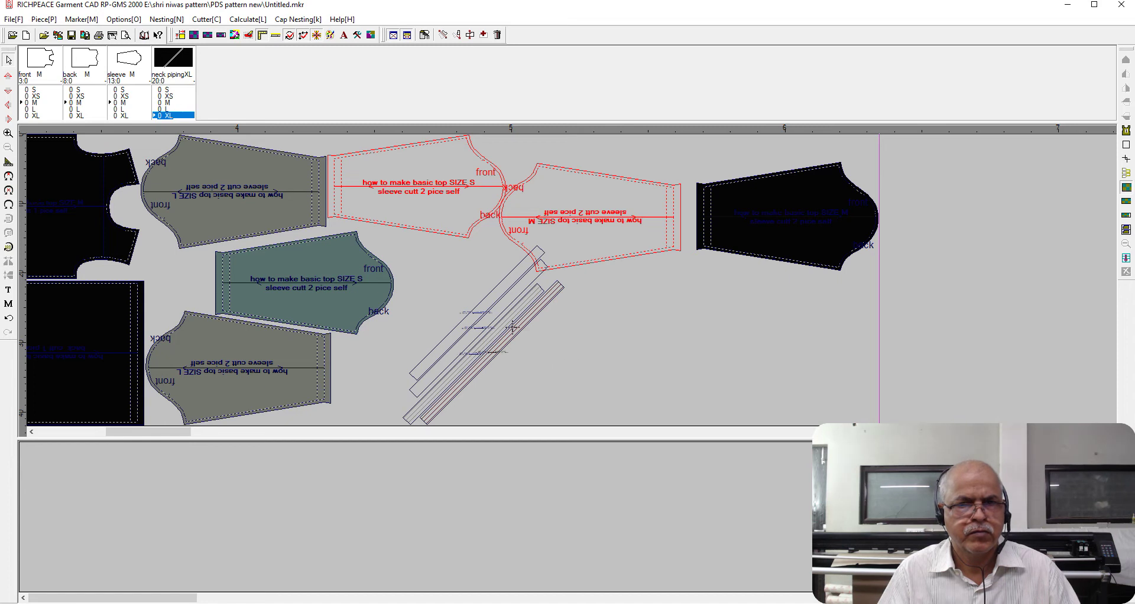
pyautogui.click(507, 299)
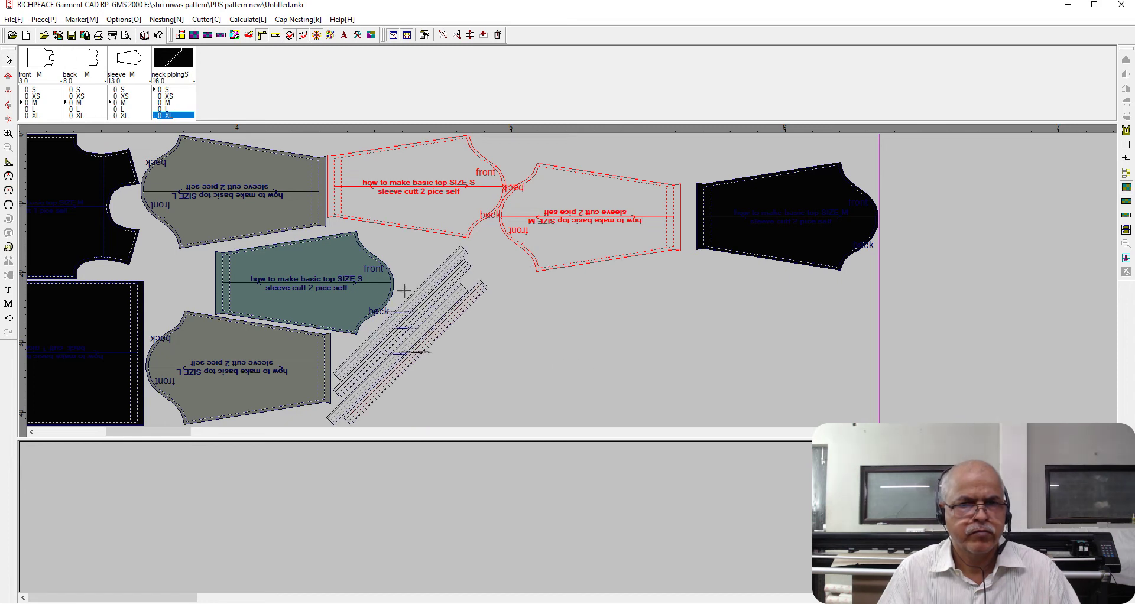
# Shift the right black sleeves lower and left into the gap near the strips
pyautogui.click(603, 229)
pyautogui.click(631, 238)
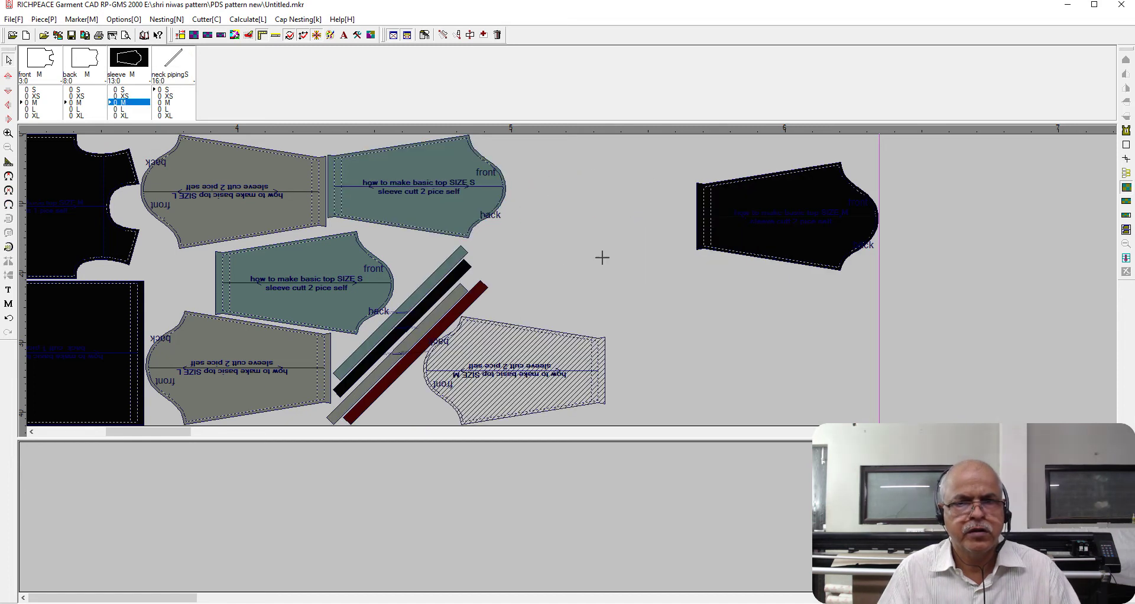
pyautogui.click(768, 213)
pyautogui.click(574, 249)
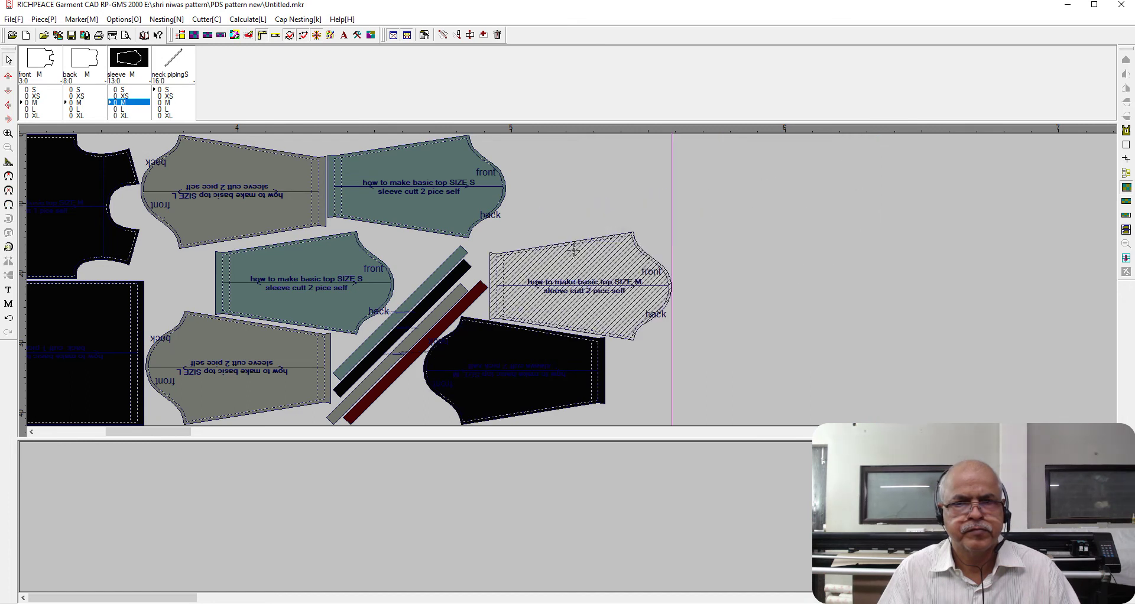
pyautogui.moveTo(620, 273); pyautogui.dragTo(609, 247)
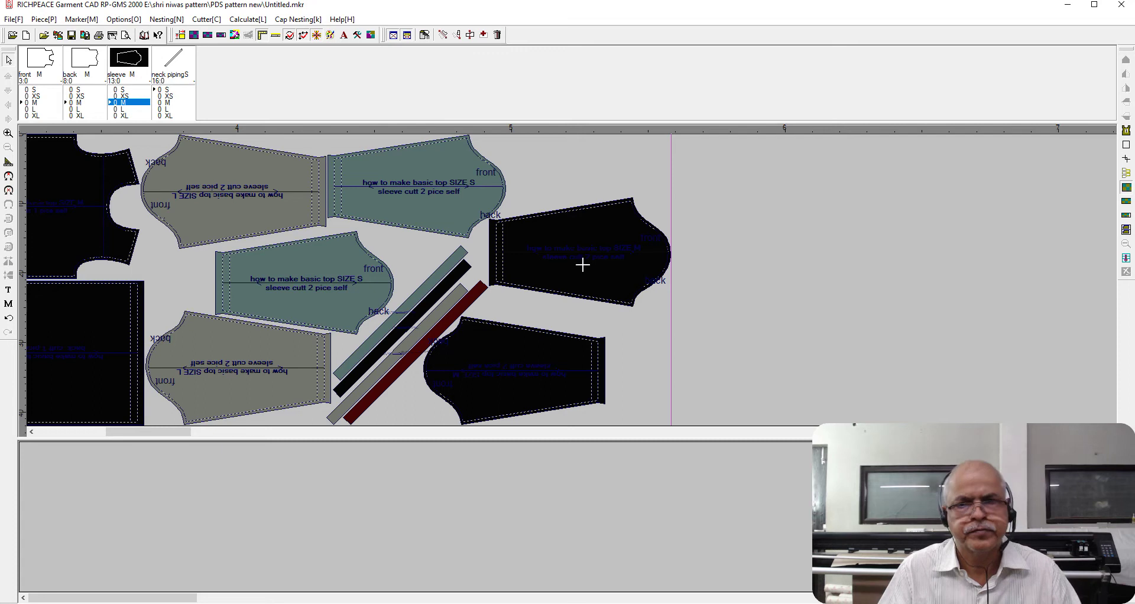
pyautogui.click(583, 265)
# Flip the right black sleeve so its cap faces left and fit it snugly against the others
pyautogui.click(627, 279)
pyautogui.rightClick(626, 275)
pyautogui.click(632, 309)
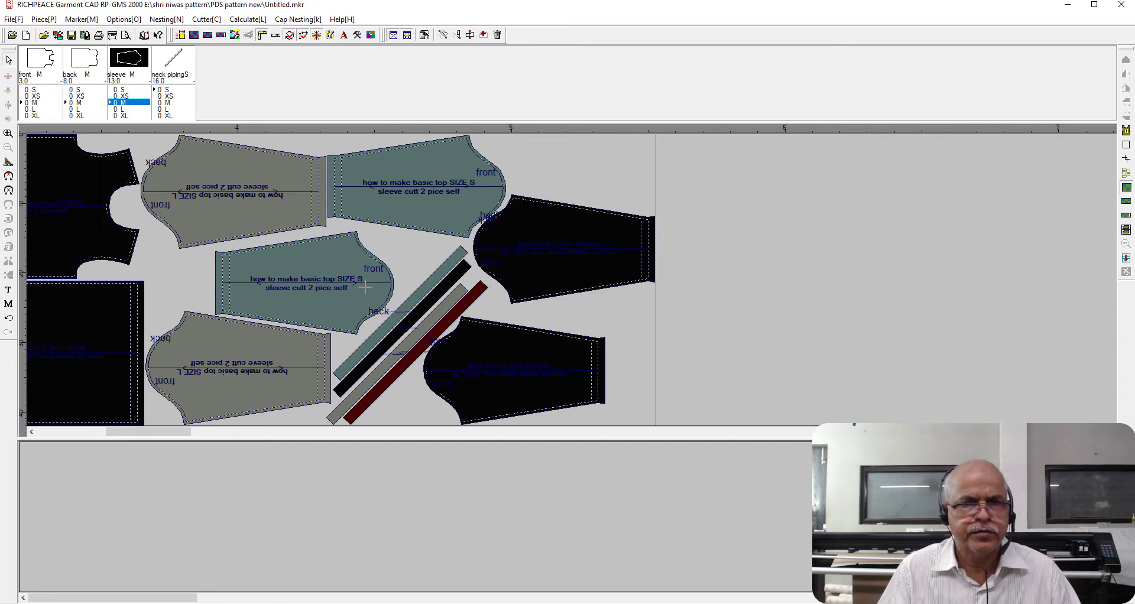
pyautogui.click(535, 268)
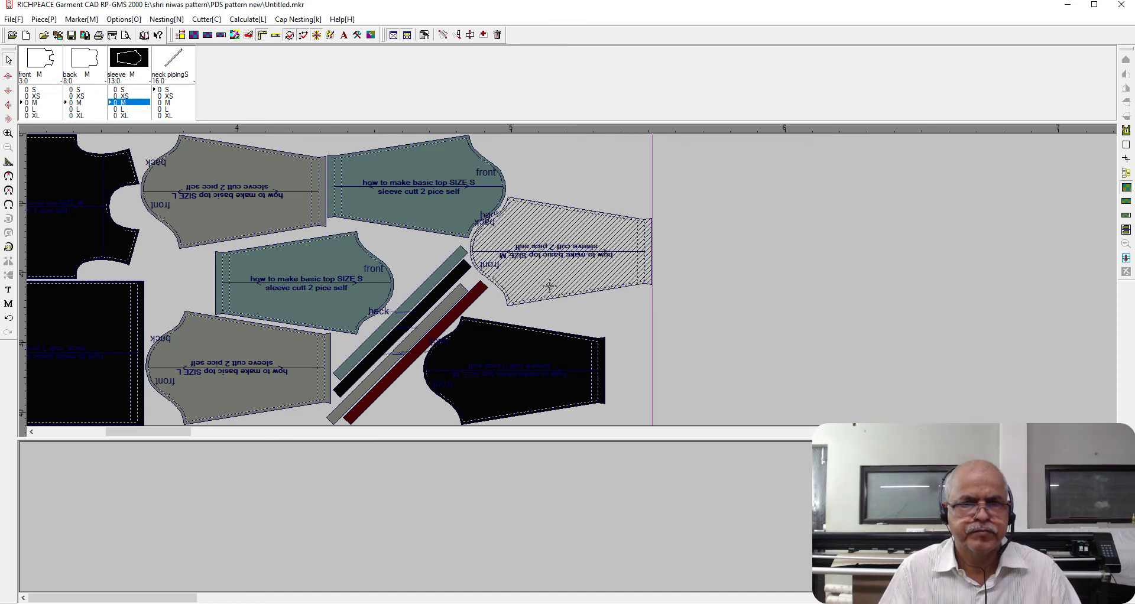
pyautogui.click(618, 300)
pyautogui.click(578, 272)
pyautogui.click(633, 318)
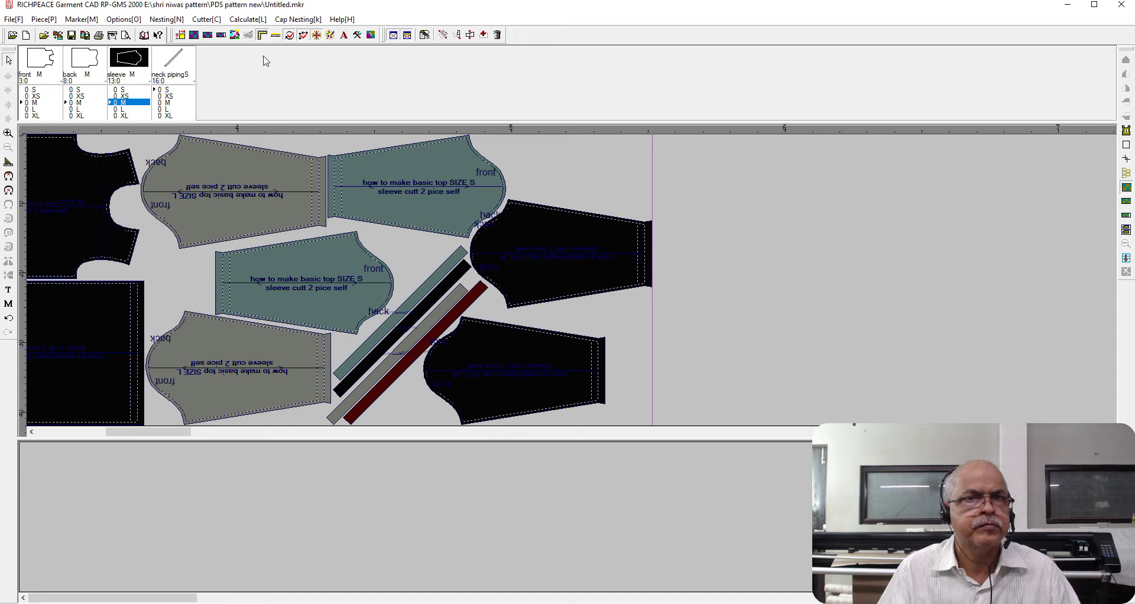
pyautogui.click(212, 36)
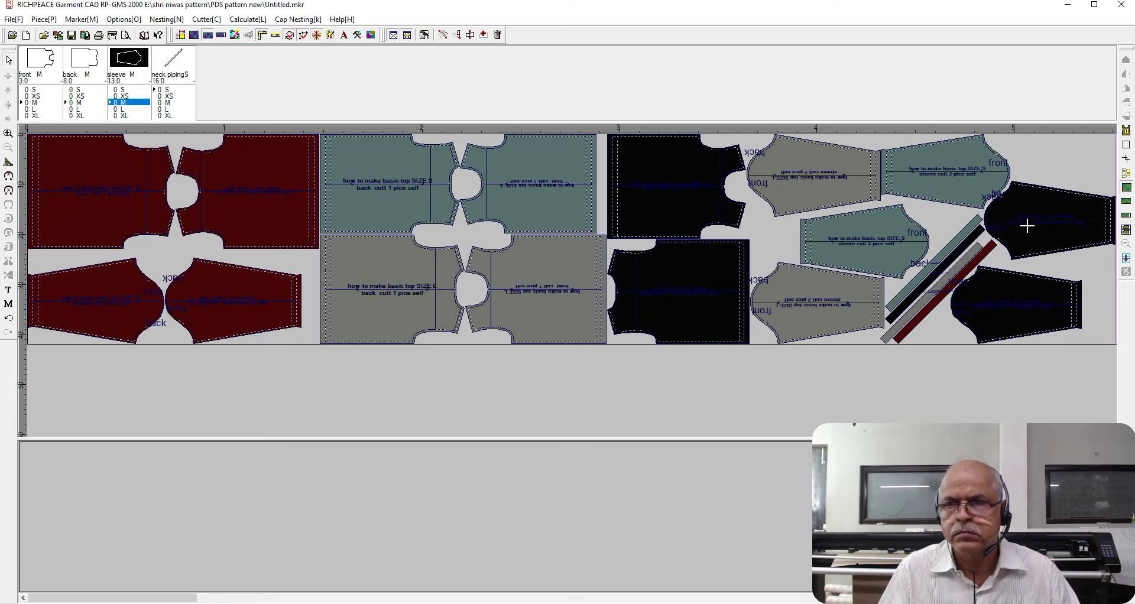
# Drag the rightmost black sleeve snugly to the marker's right end against the green sleeve
pyautogui.moveTo(1034, 225)
pyautogui.mouseDown()
pyautogui.moveTo(225, 298)
pyautogui.moveTo(763, 299)
pyautogui.mouseUp()
pyautogui.moveTo(1050, 223); pyautogui.dragTo(1050, 223)
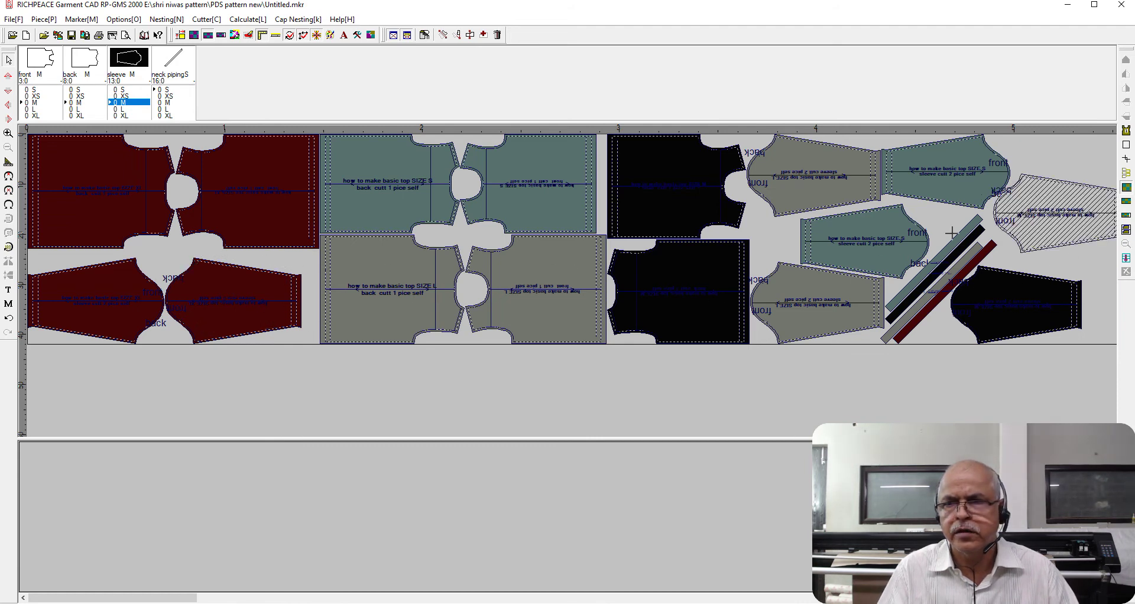
pyautogui.click(1049, 153)
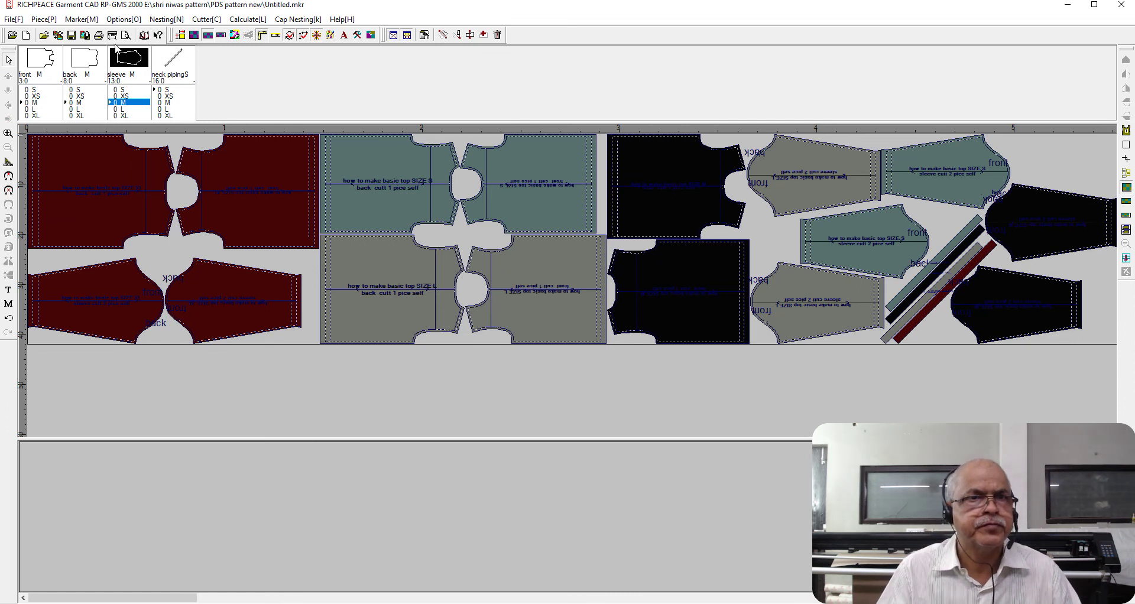
# Save the marker as 'how to makw marker basic top.mkr' in the PDS pattern new folder
pyautogui.click(71, 36)
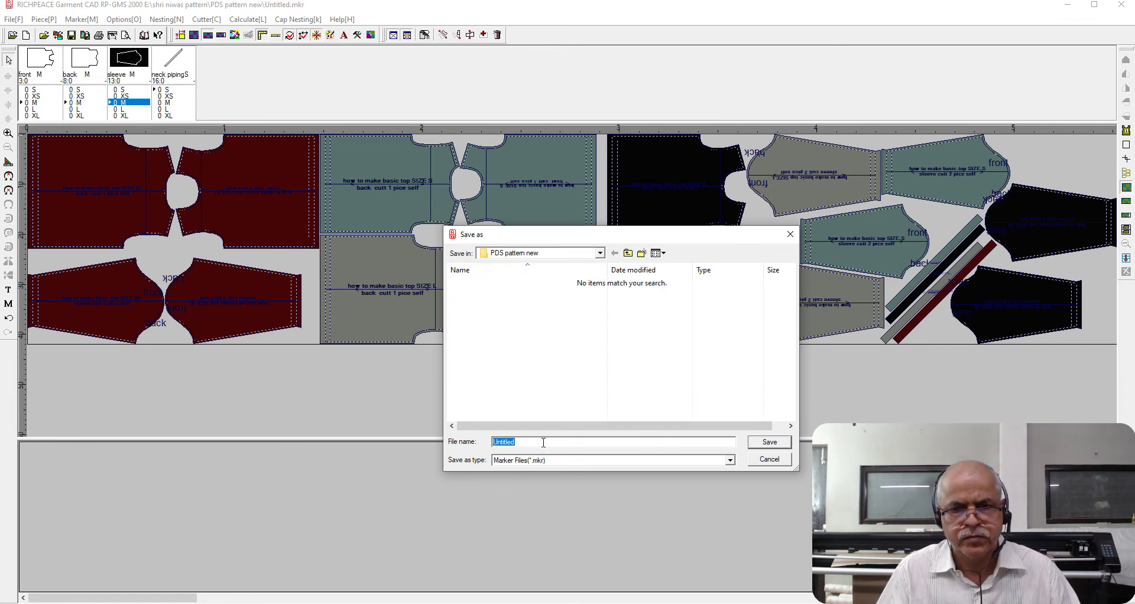
pyautogui.write('how to')
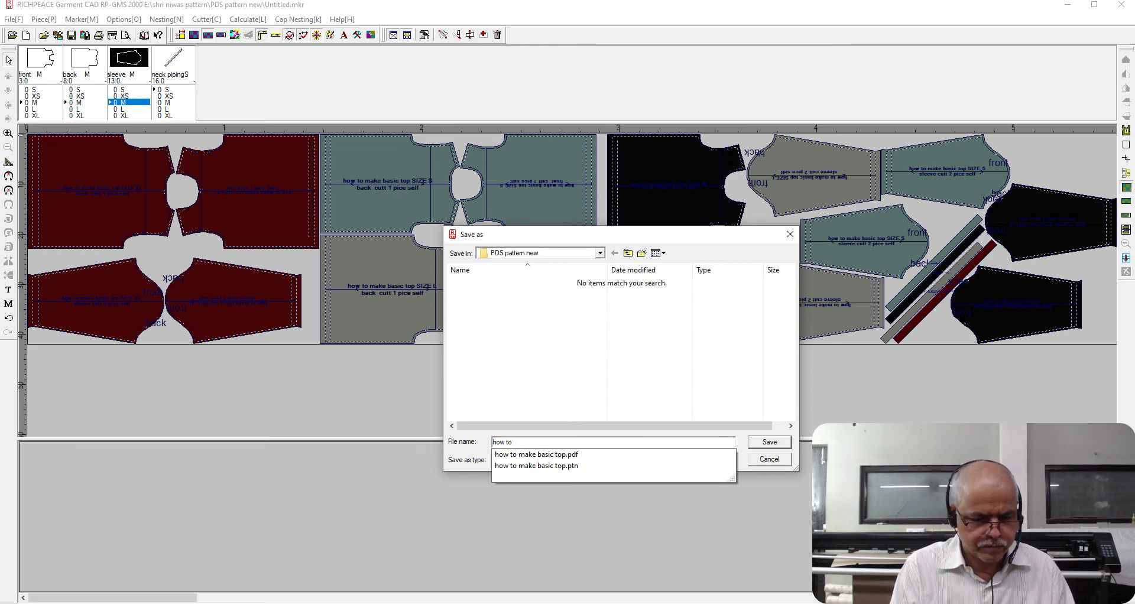
pyautogui.write(' makw marker')
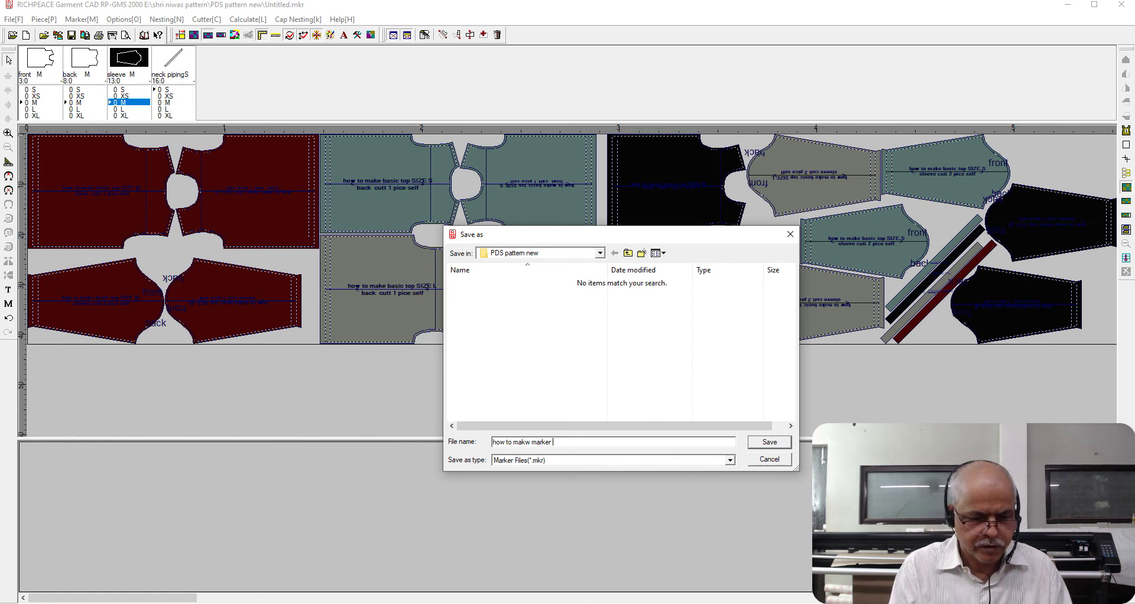
pyautogui.write('basi')
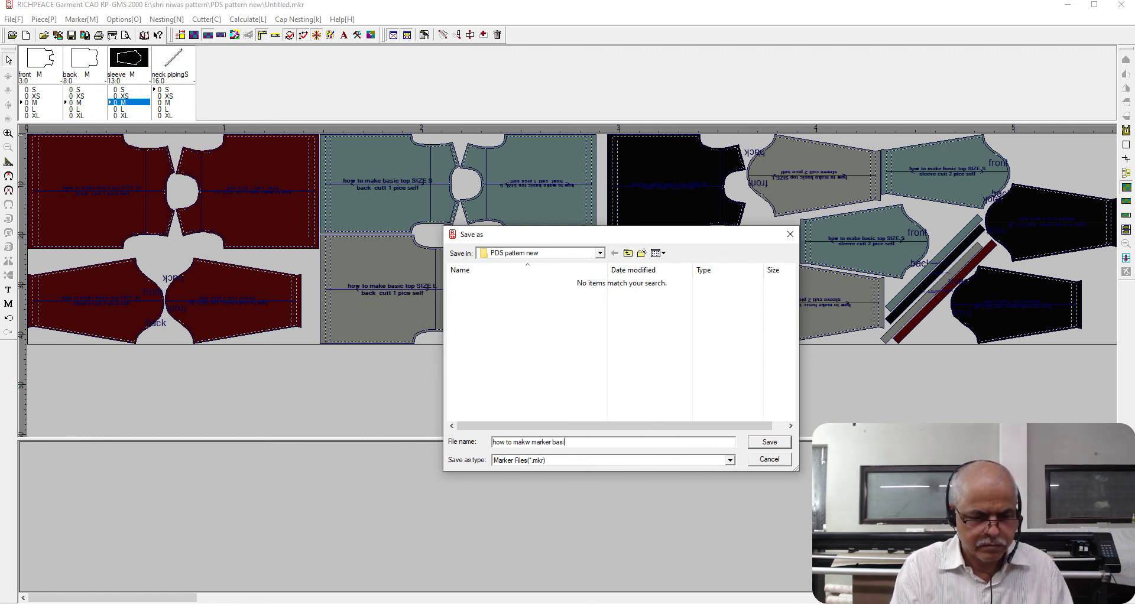
pyautogui.write('c top')
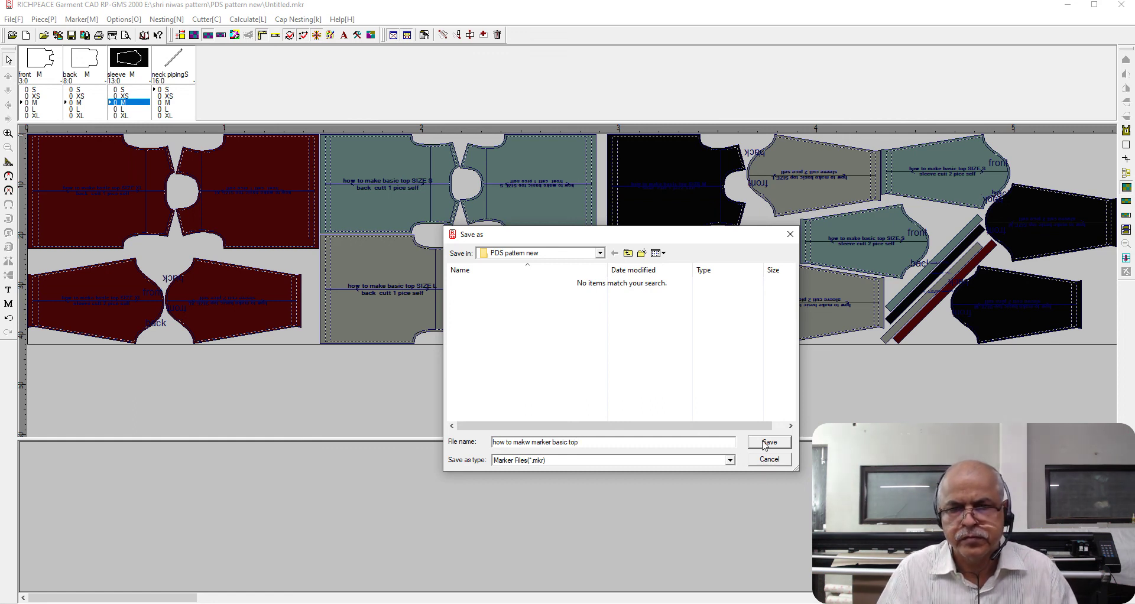
pyautogui.click(765, 445)
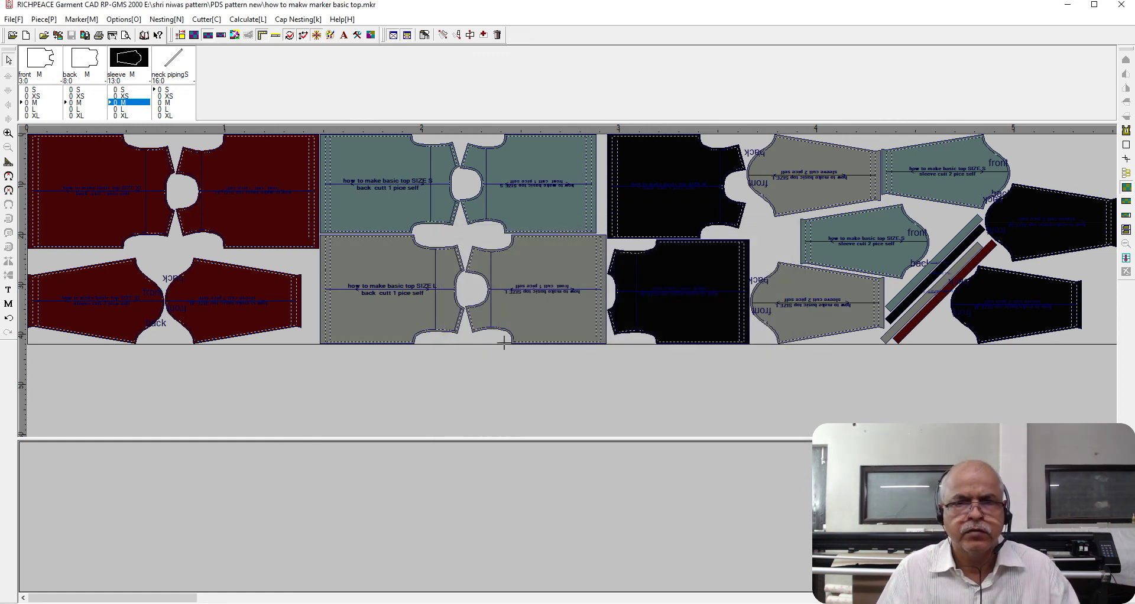